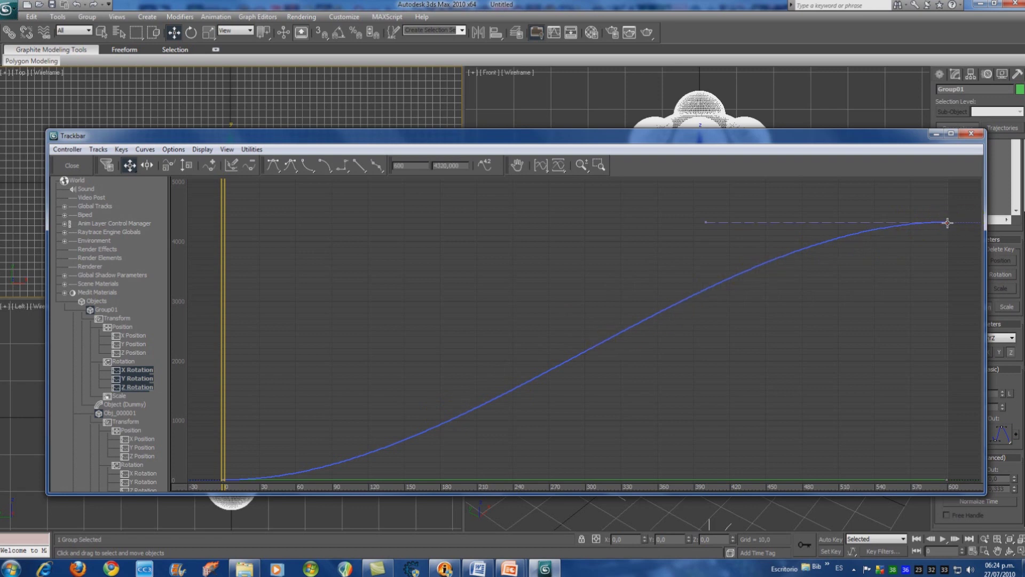
# Step: Set the group's frame-600 rotation key to linear tangents and the curve's outgoing out-of-range type to Loop
pyautogui.click(353, 167)
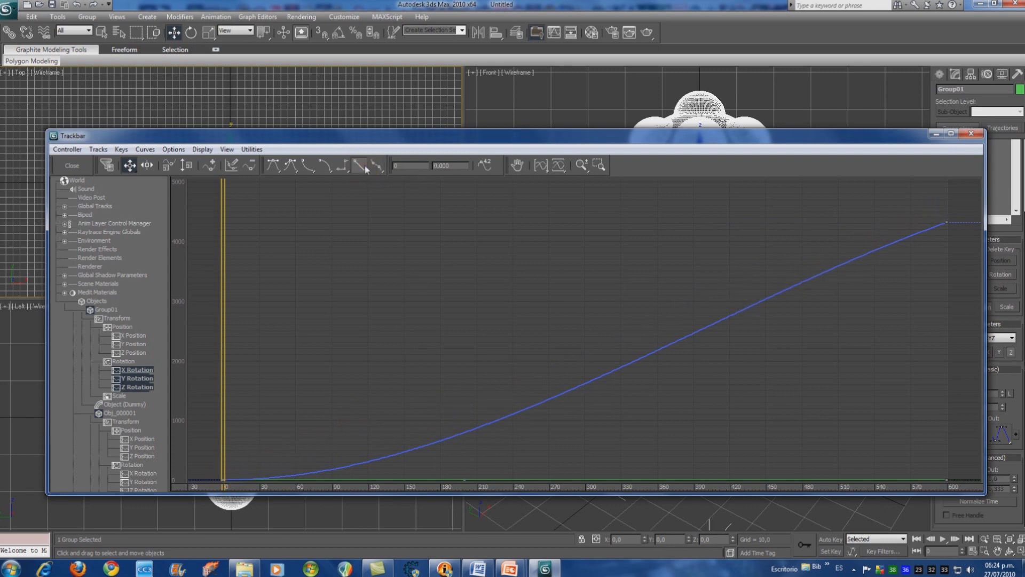
pyautogui.click(66, 150)
pyautogui.click(105, 135)
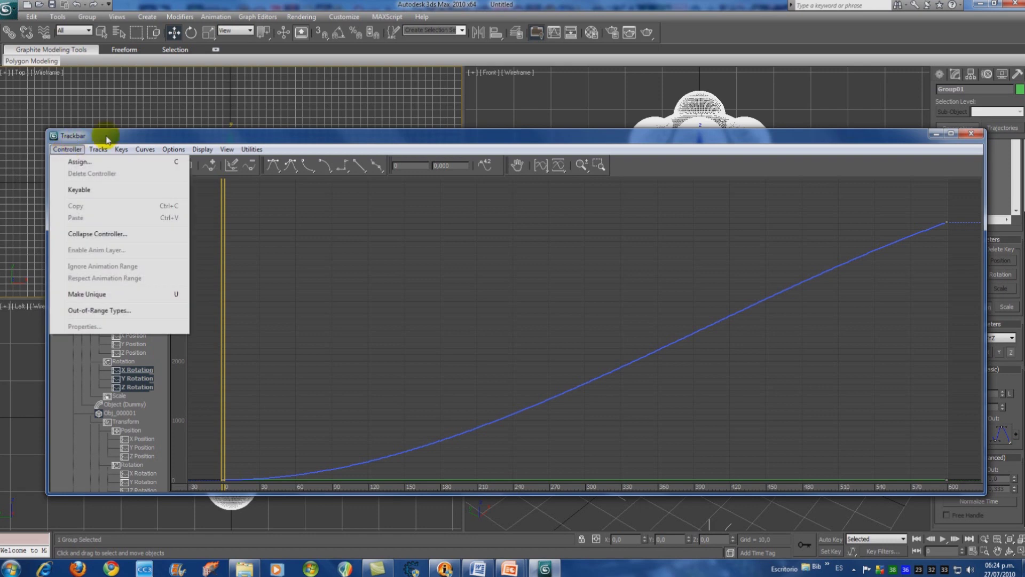
pyautogui.click(67, 149)
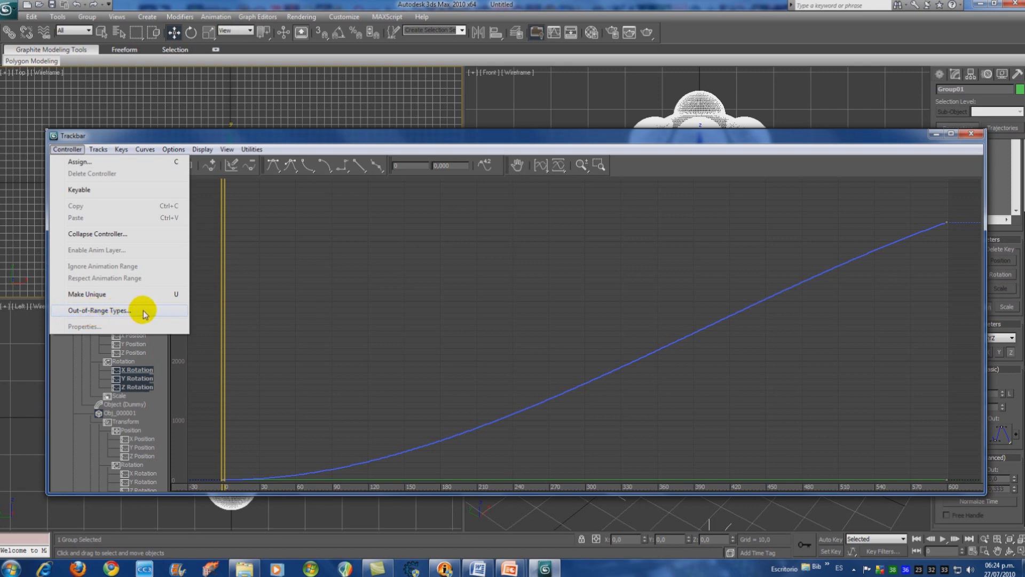
pyautogui.moveTo(143, 151)
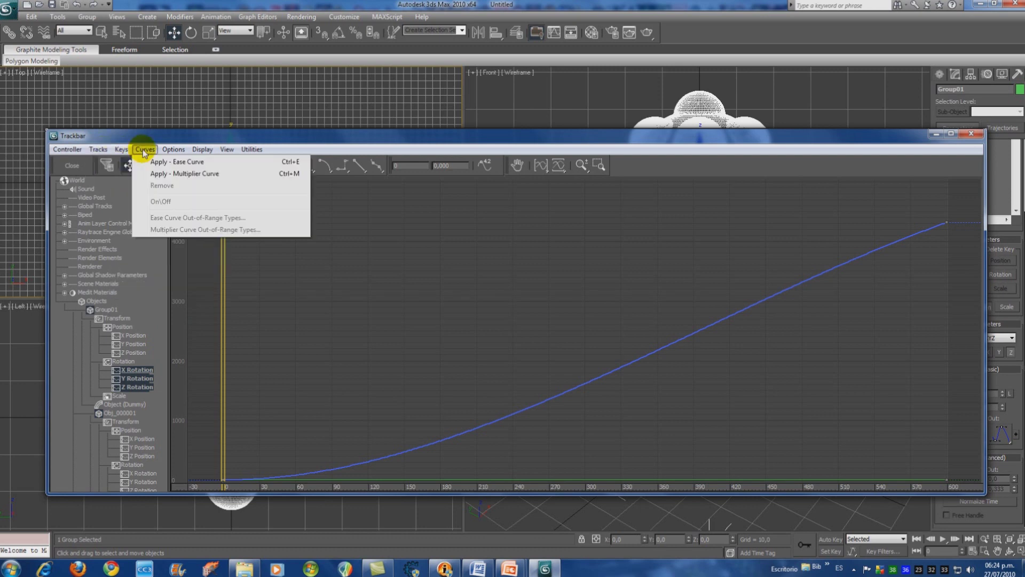
pyautogui.click(75, 150)
pyautogui.click(76, 151)
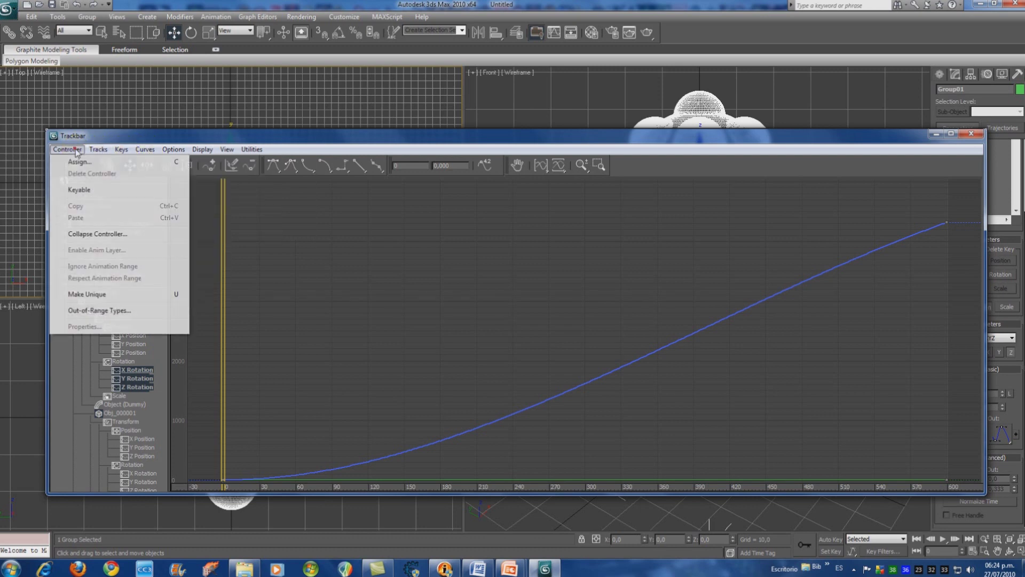
pyautogui.click(99, 310)
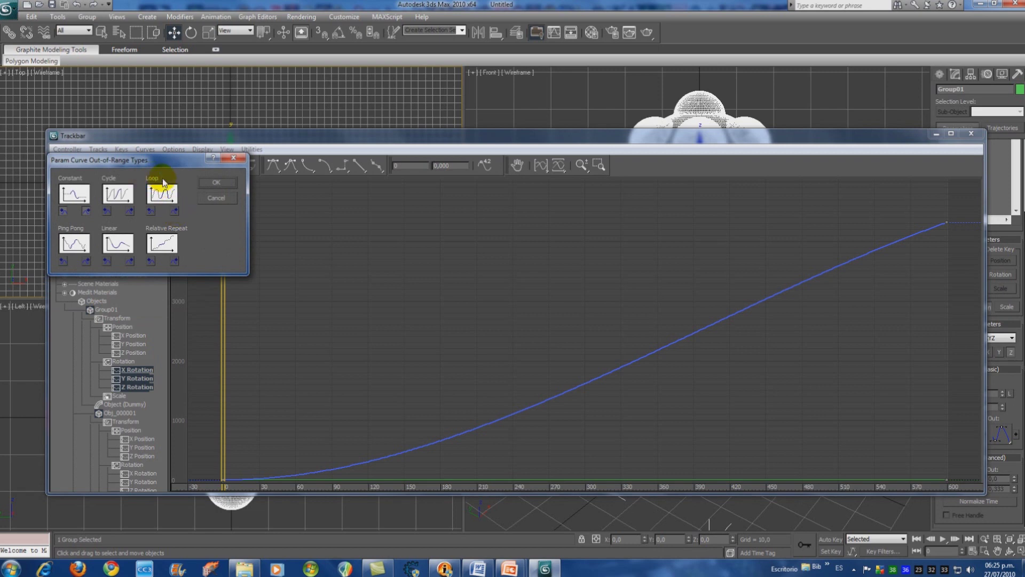
pyautogui.click(156, 184)
pyautogui.click(175, 211)
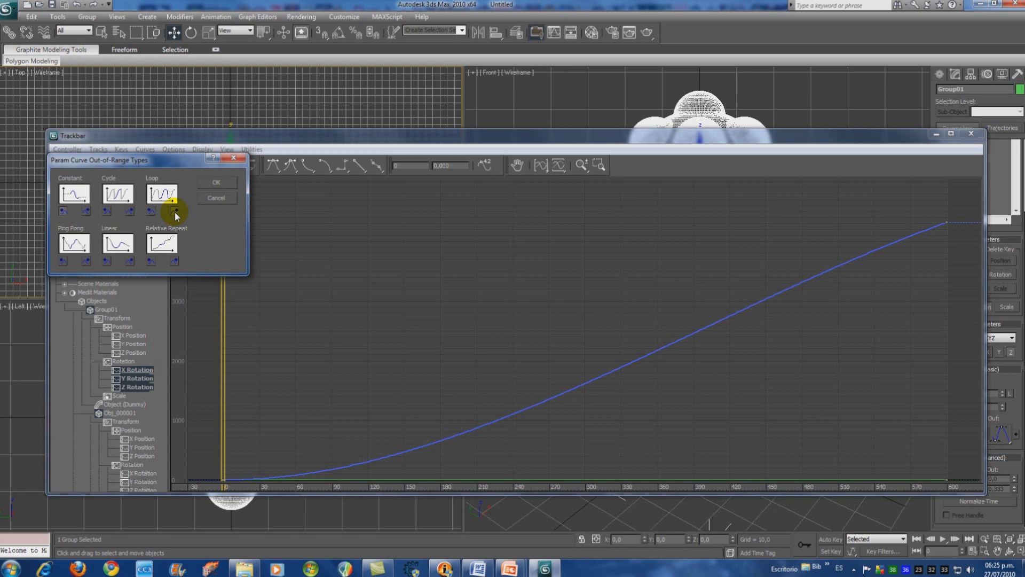
pyautogui.click(216, 182)
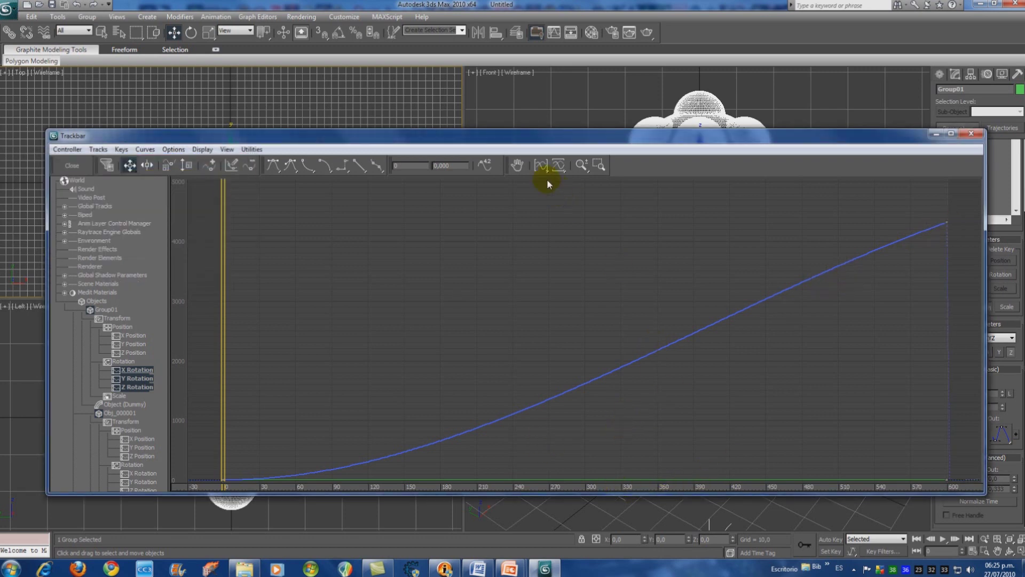
# Step: Straighten the group's rotation curve with linear tangents on its frame 0 and frame 600 keys, and close the curve editor
pyautogui.click(518, 166)
pyautogui.moveTo(716, 386); pyautogui.dragTo(332, 383)
pyautogui.moveTo(614, 362); pyautogui.dragTo(374, 378)
pyautogui.moveTo(672, 354); pyautogui.dragTo(731, 336)
pyautogui.moveTo(401, 347); pyautogui.dragTo(809, 341)
pyautogui.moveTo(485, 346); pyautogui.dragTo(718, 331)
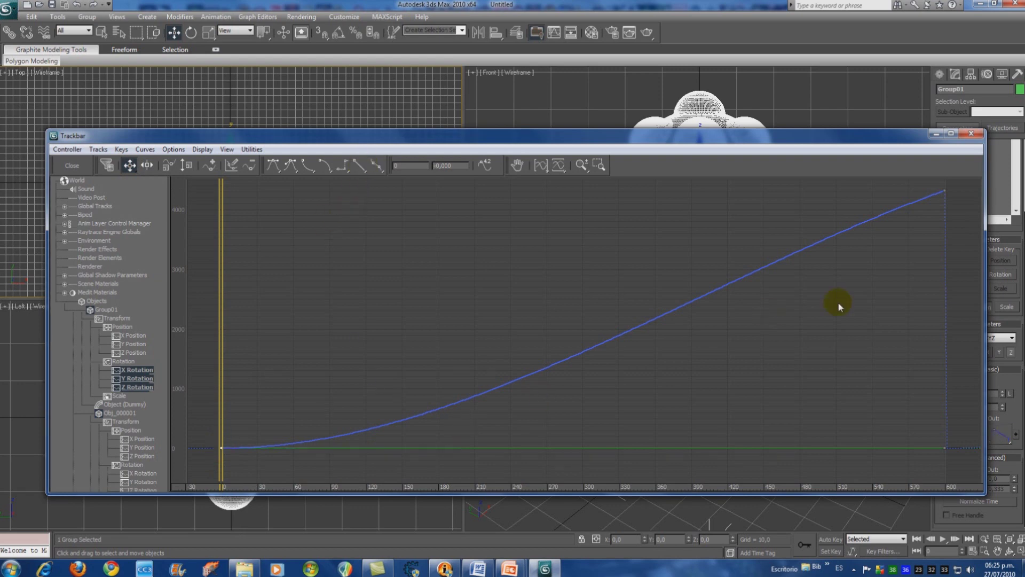
pyautogui.click(943, 190)
pyautogui.click(360, 167)
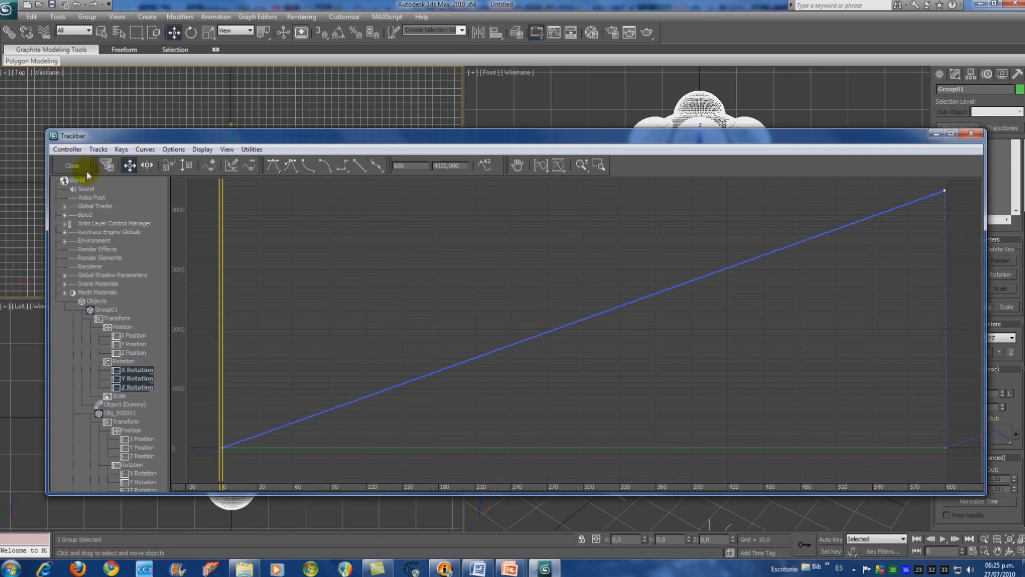
pyautogui.click(72, 166)
# Step: Play the animation with the sphere cluster group selected to check its rotation, and rewind to frame 0
pyautogui.click(559, 342)
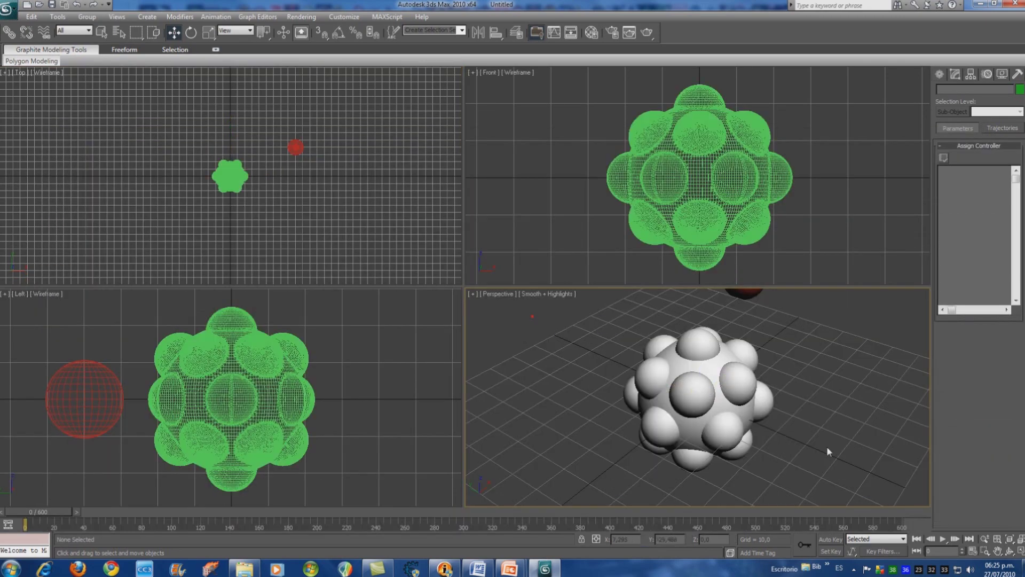
pyautogui.click(855, 567)
pyautogui.click(569, 330)
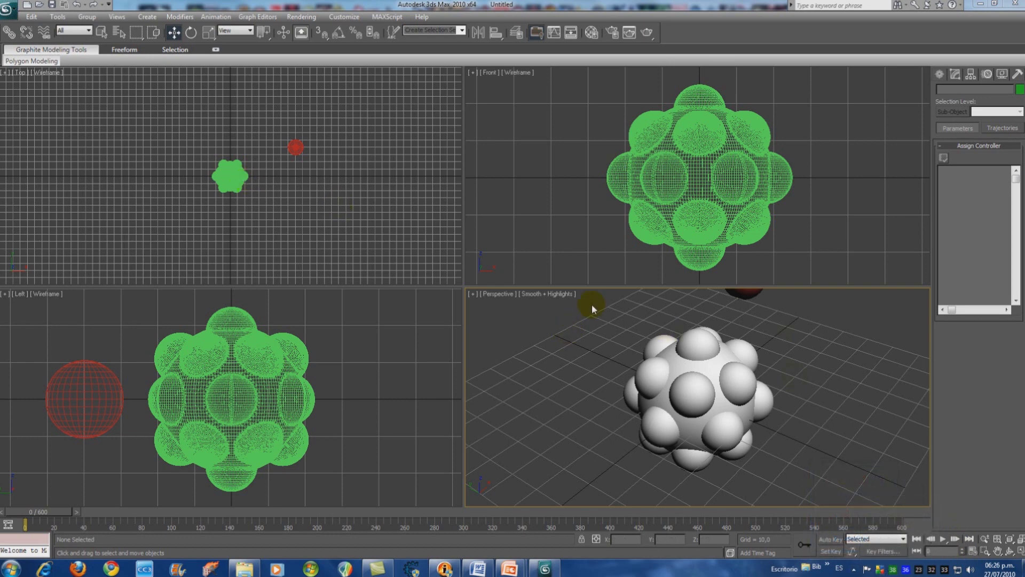
pyautogui.click(663, 355)
pyautogui.click(943, 539)
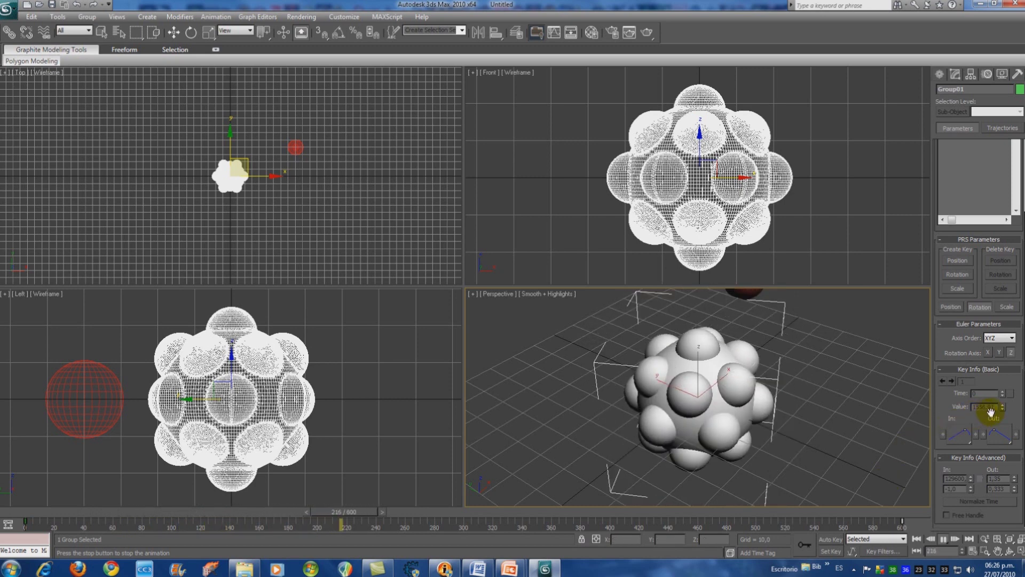
pyautogui.moveTo(1000, 411); pyautogui.dragTo(1016, 411)
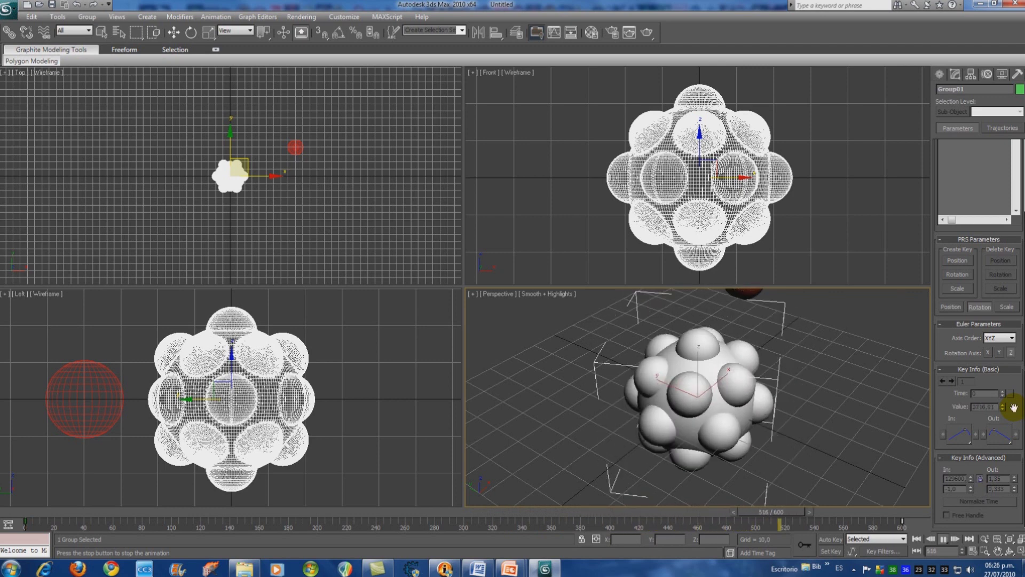
pyautogui.moveTo(1013, 407); pyautogui.dragTo(1012, 407)
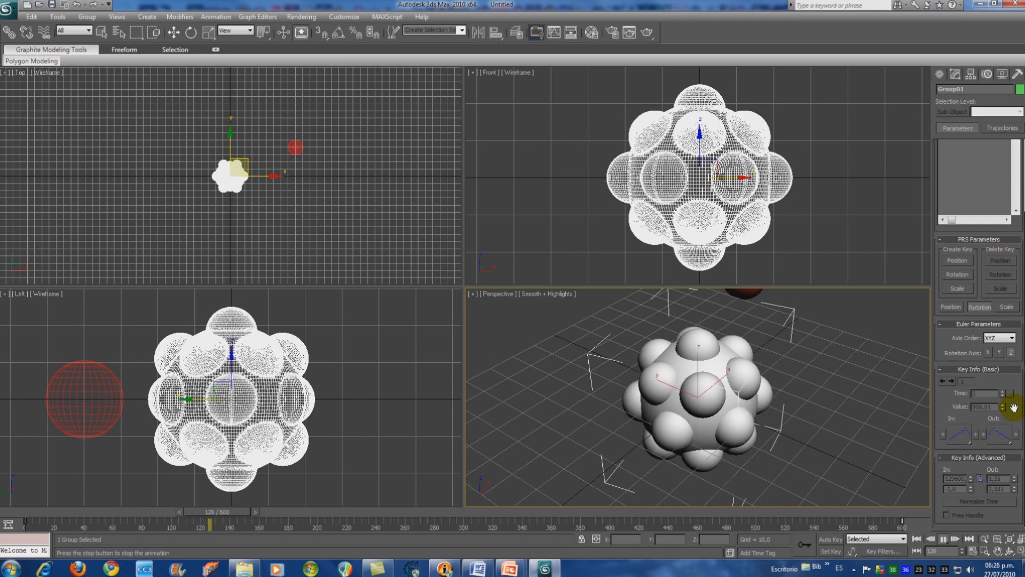
pyautogui.click(942, 539)
pyautogui.click(916, 539)
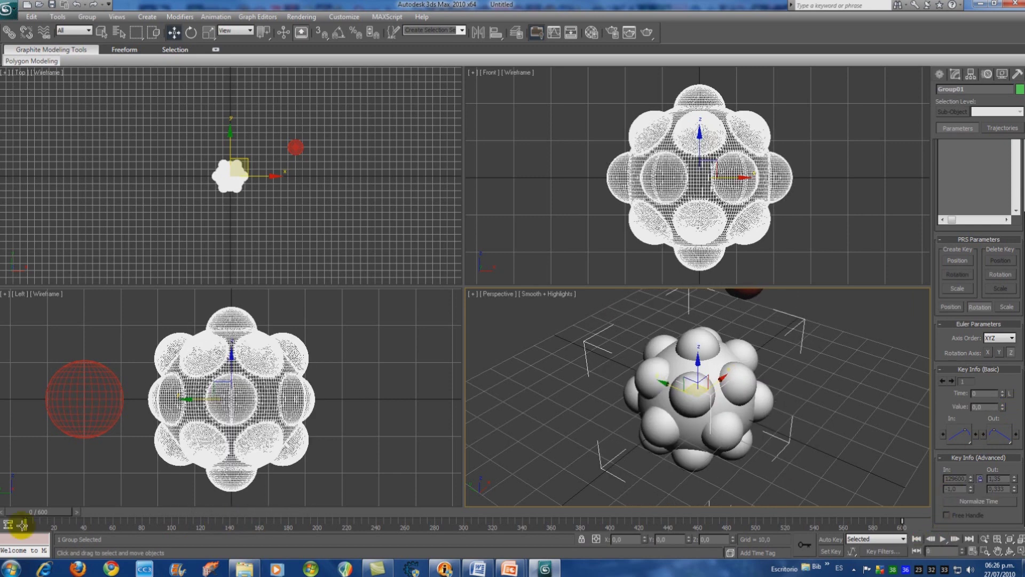
# Step: Select the red sphere and show its rotation curves in a floating curve editor window
pyautogui.click(295, 150)
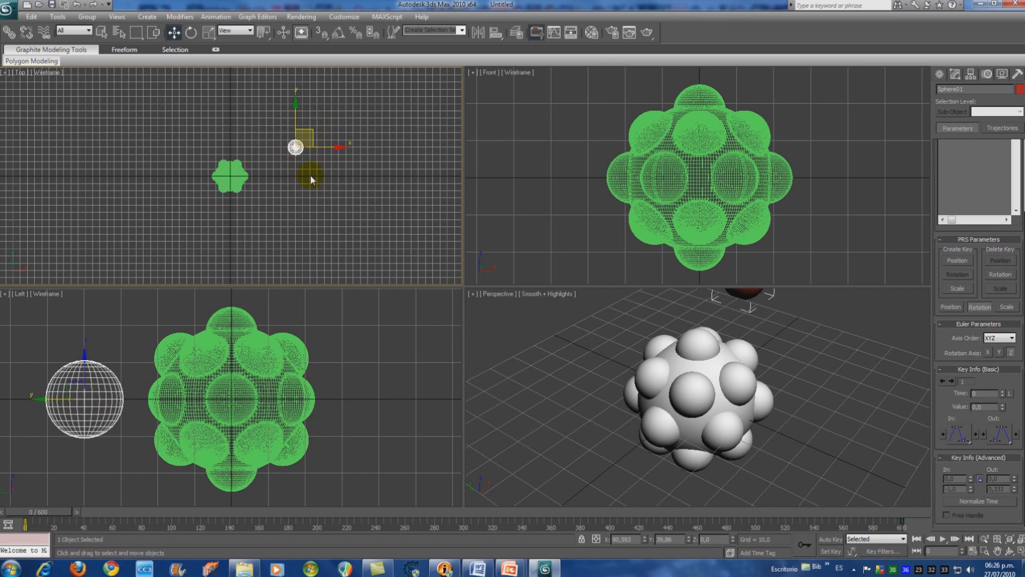
pyautogui.click(8, 526)
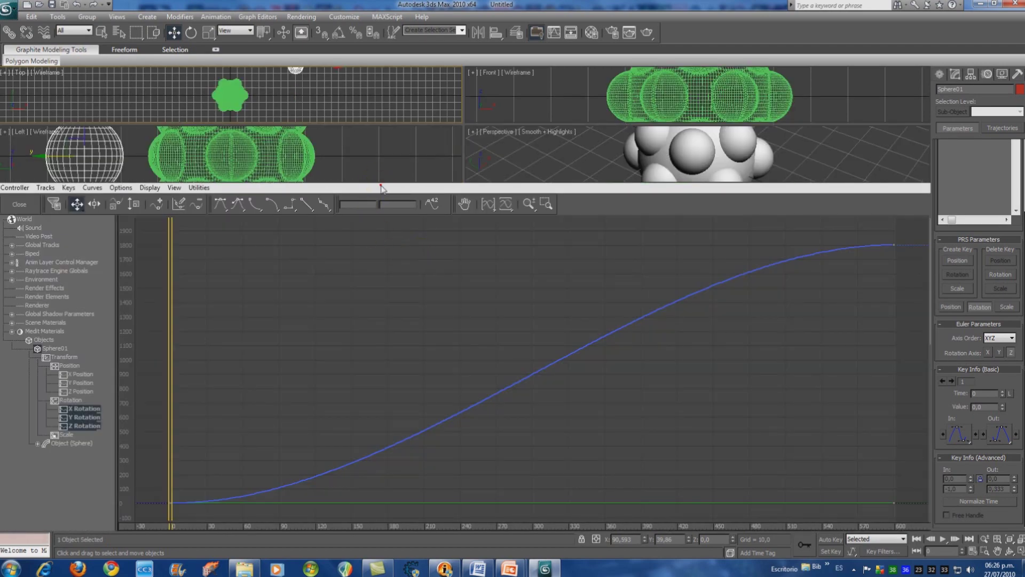
pyautogui.moveTo(431, 187); pyautogui.dragTo(477, 214)
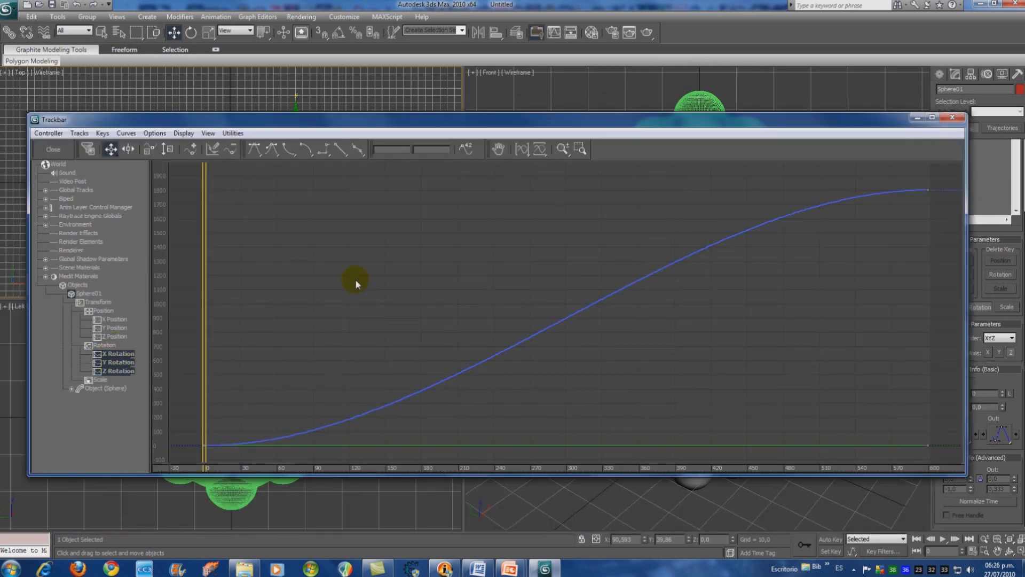
# Step: Set the red sphere's rotation out-of-range types to Constant before the first key and Loop after the last key
pyautogui.click(48, 133)
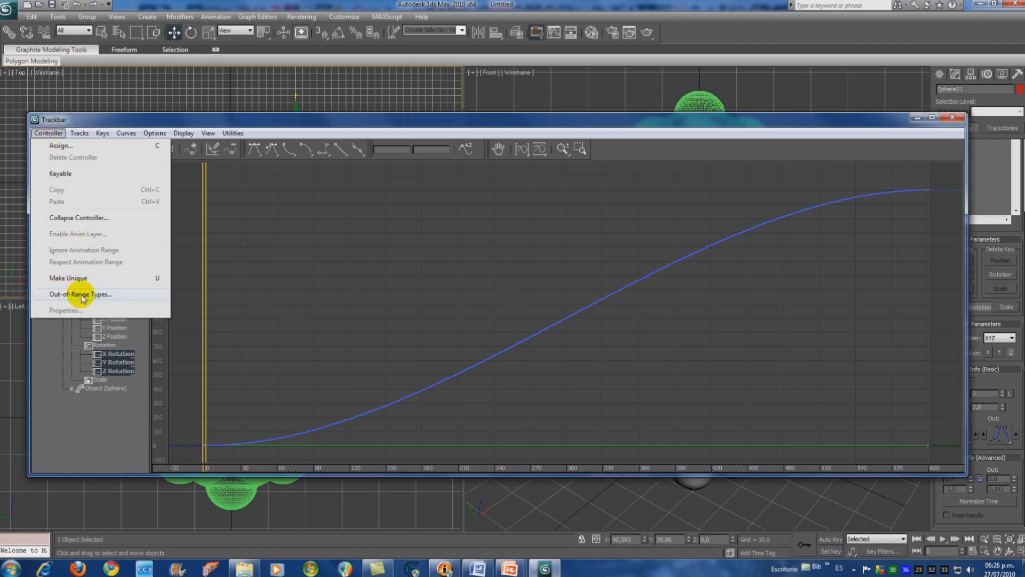
pyautogui.click(99, 294)
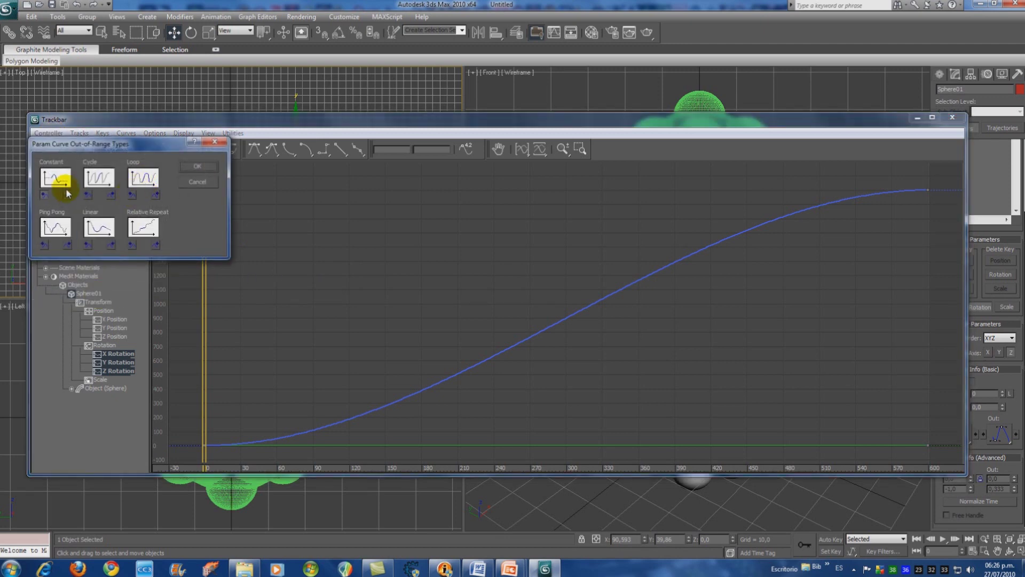
pyautogui.click(45, 195)
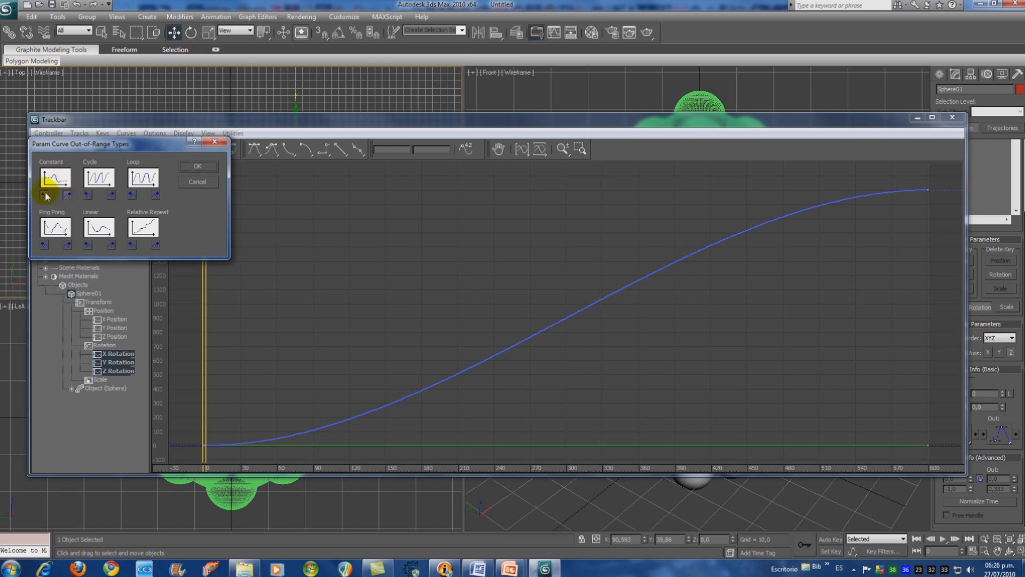
pyautogui.click(68, 196)
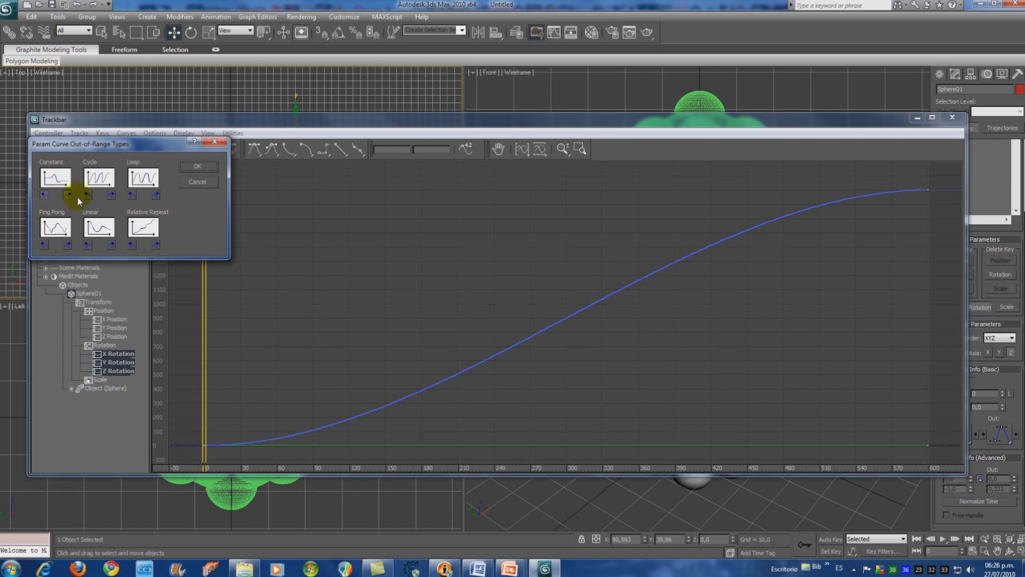
pyautogui.click(156, 195)
pyautogui.click(197, 166)
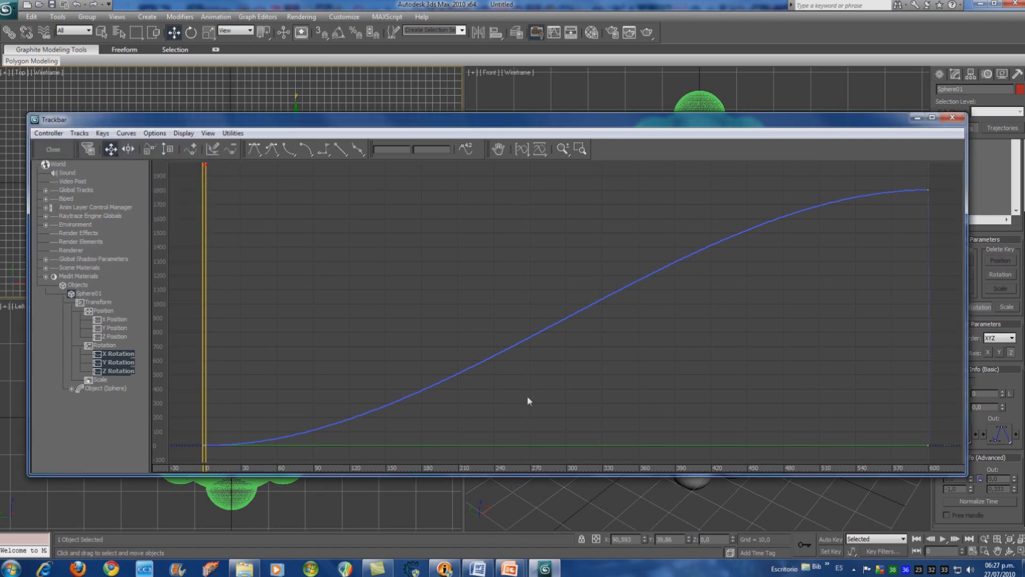
# Step: Apply linear tangents to the red sphere's rotation keys at frames 0 and 600 and close the curve editor
pyautogui.click(928, 189)
pyautogui.click(341, 149)
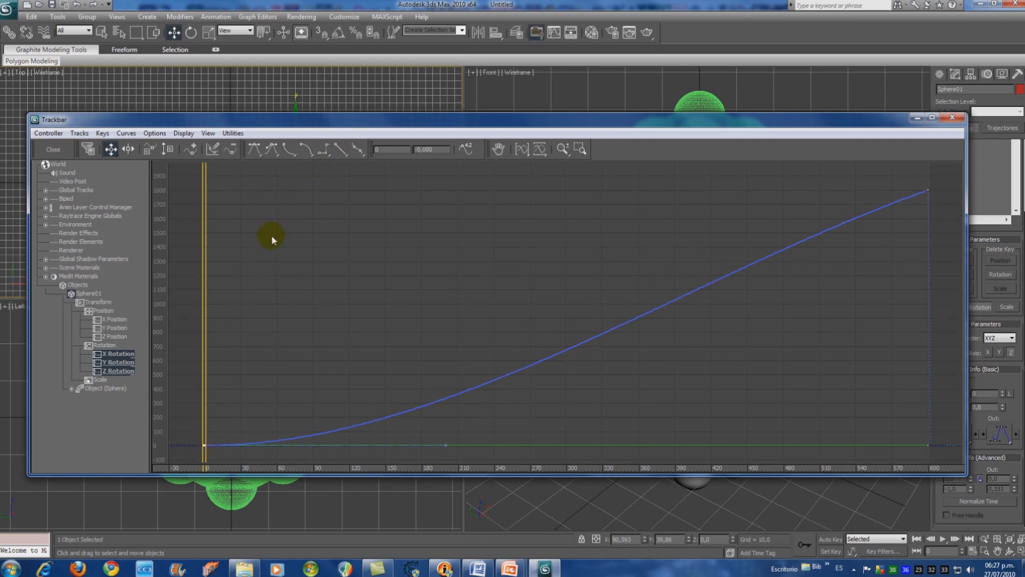
pyautogui.click(340, 152)
pyautogui.click(340, 149)
pyautogui.click(483, 412)
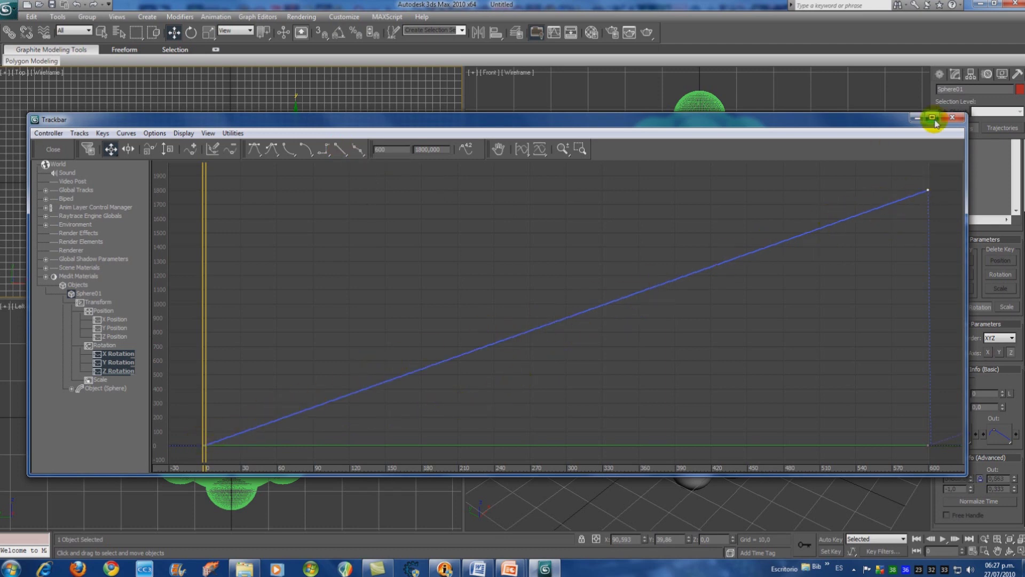
pyautogui.click(58, 149)
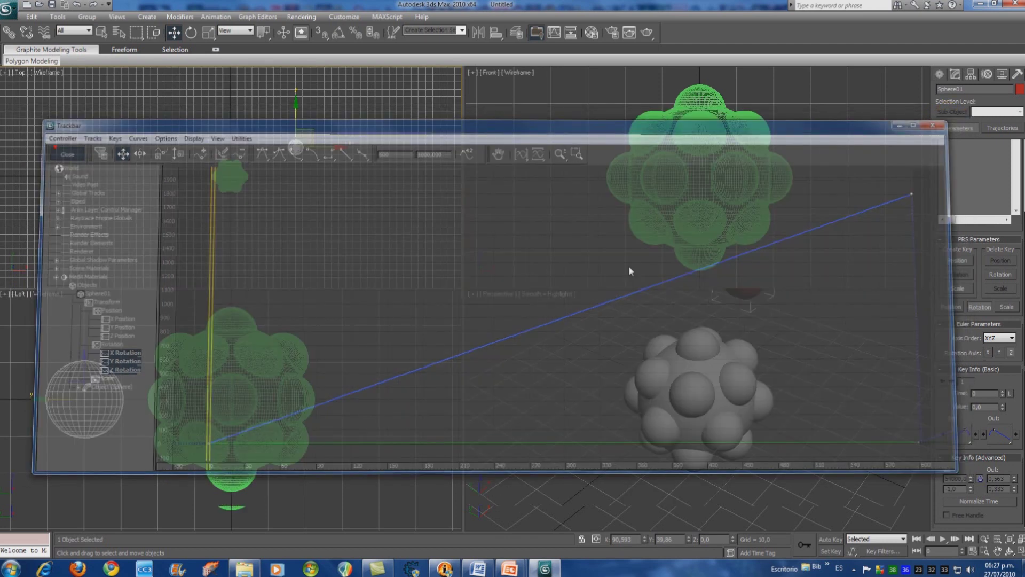
# Step: Play the animation in the Perspective view with the red sphere selected to check its rotation, and rewind to frame 0
pyautogui.click(526, 325)
pyautogui.click(998, 551)
pyautogui.moveTo(787, 365); pyautogui.dragTo(678, 427)
pyautogui.click(173, 32)
pyautogui.click(661, 330)
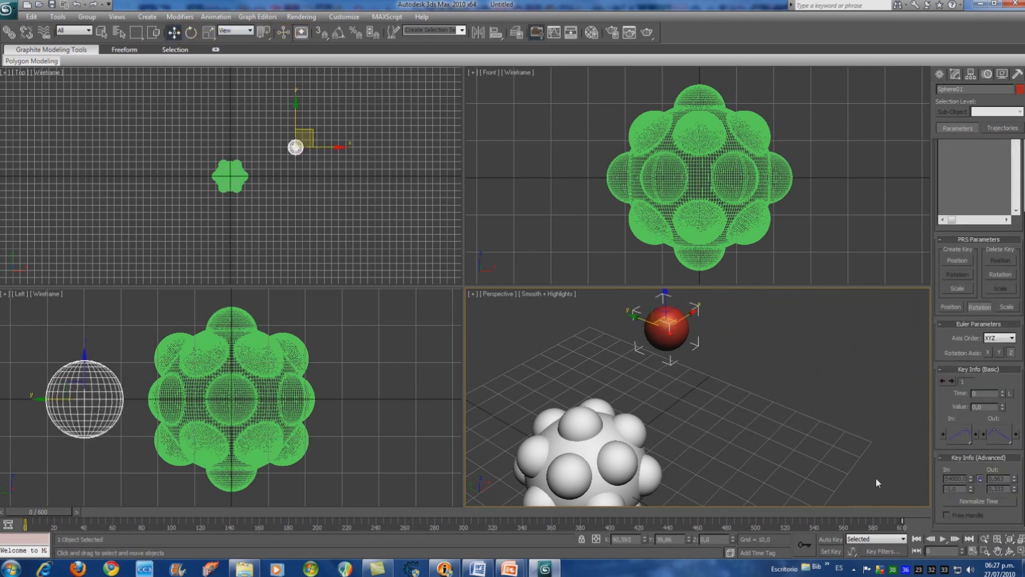
pyautogui.click(942, 539)
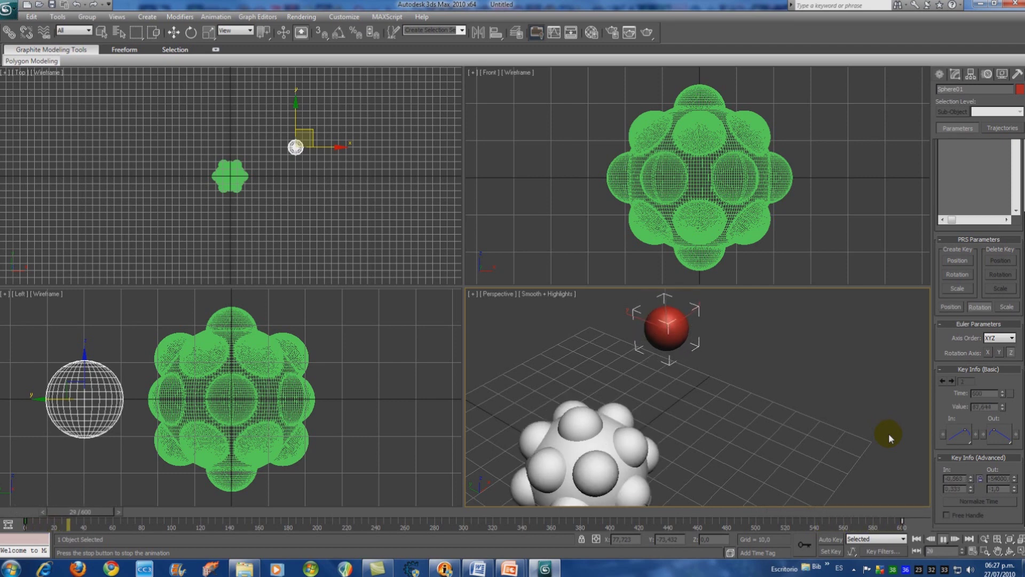
pyautogui.click(943, 538)
pyautogui.click(916, 538)
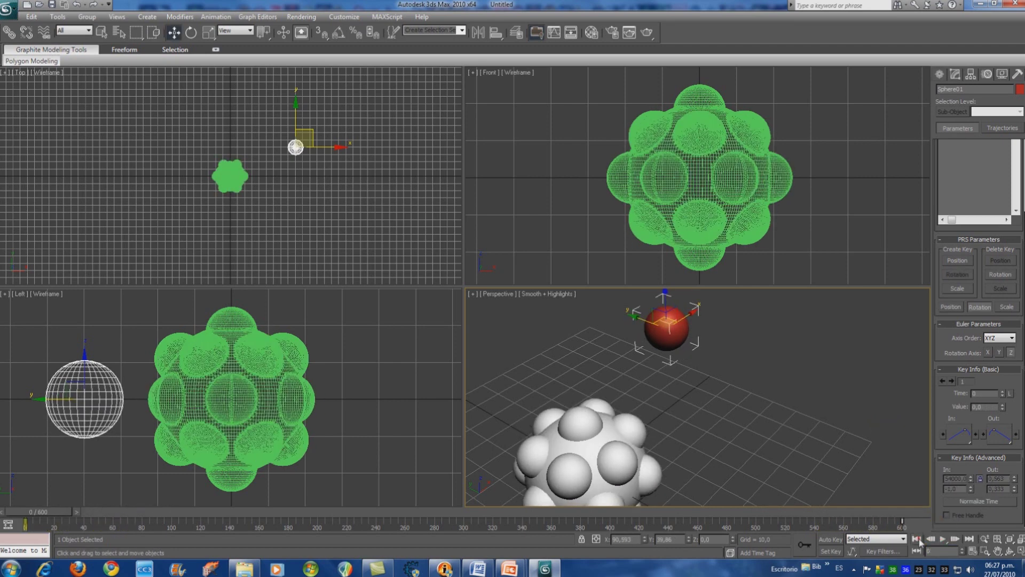
# Step: Deselect everything and reframe the Perspective view so the whole sphere cluster and the red sphere are both visible
pyautogui.click(351, 196)
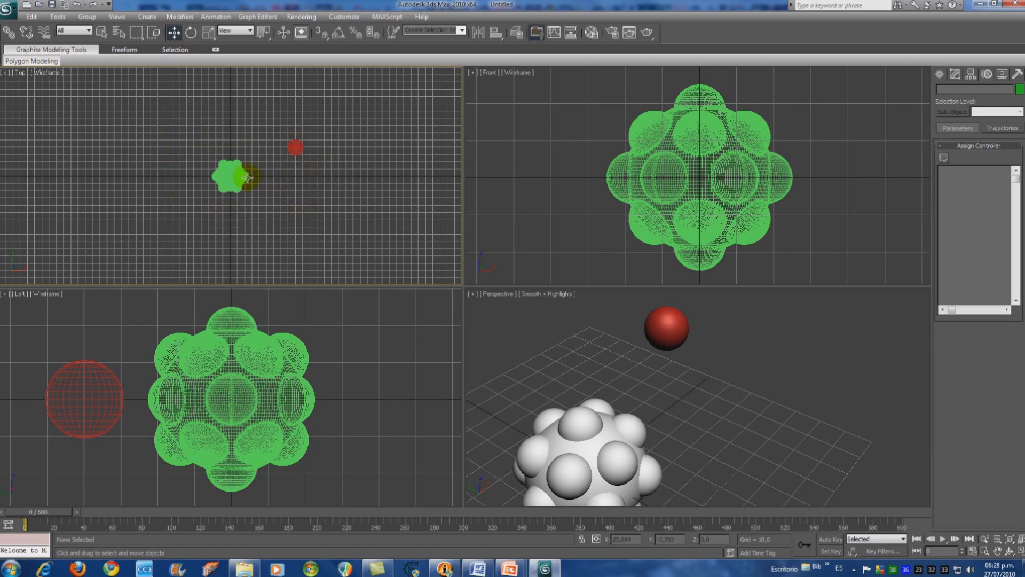
pyautogui.click(511, 300)
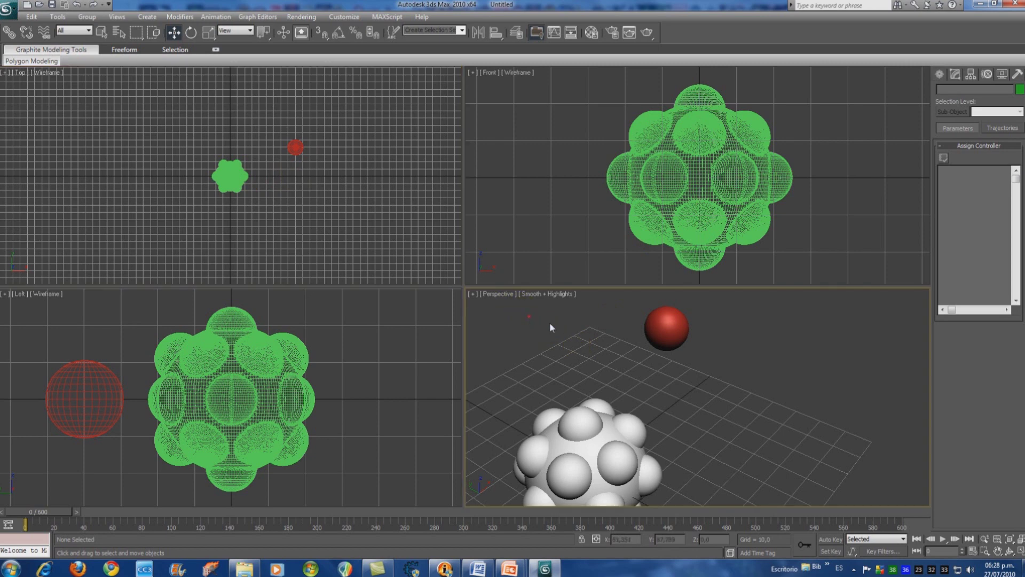
pyautogui.scroll(-5, 609, 325)
pyautogui.click(998, 551)
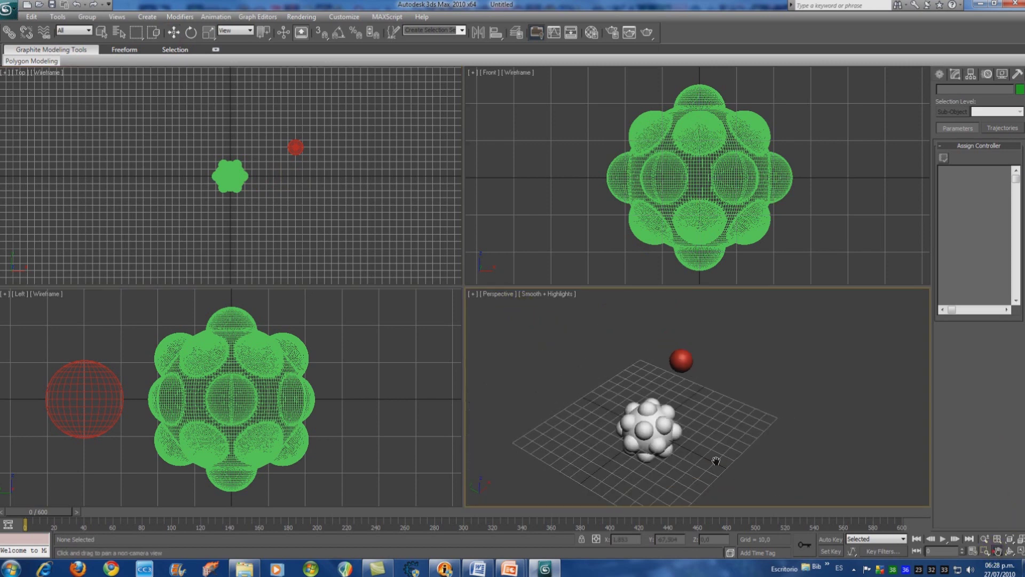
pyautogui.moveTo(716, 459); pyautogui.dragTo(702, 428)
pyautogui.scroll(3, 694, 395)
pyautogui.moveTo(692, 372); pyautogui.dragTo(703, 382)
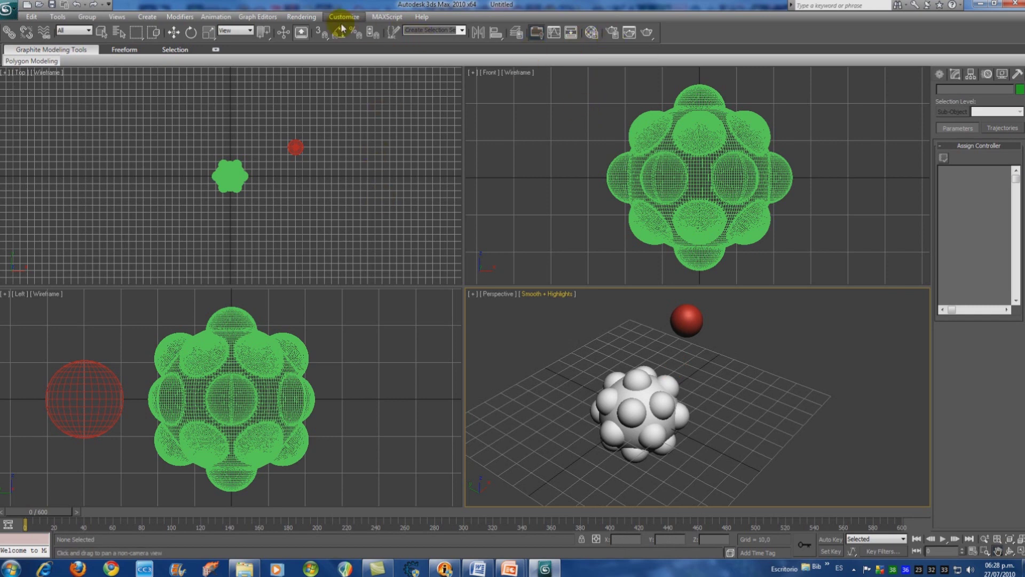
# Step: Load the Metal_ChromeFast material from the material library into the first sample slot of the Material Editor
pyautogui.click(301, 16)
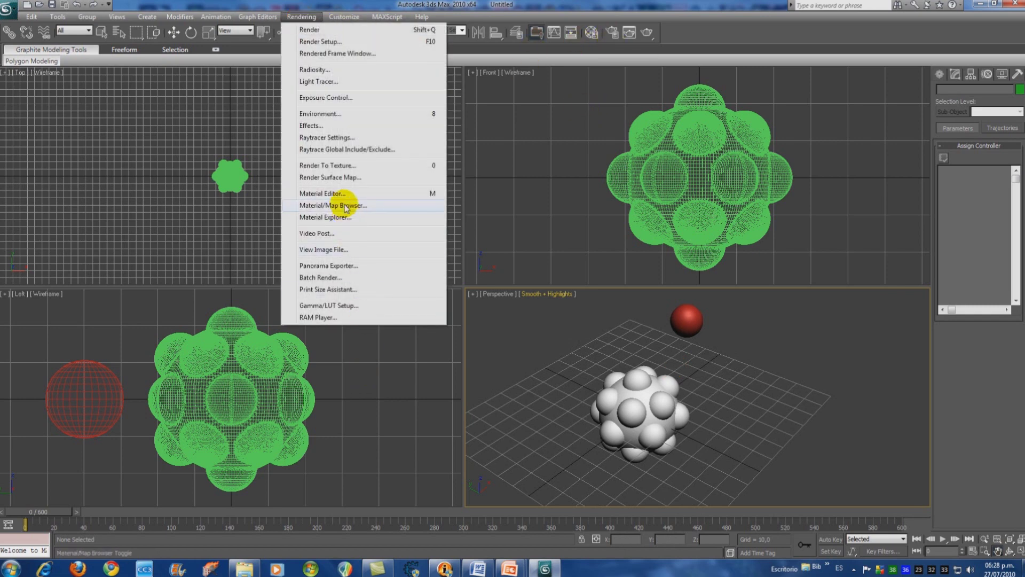
pyautogui.click(370, 194)
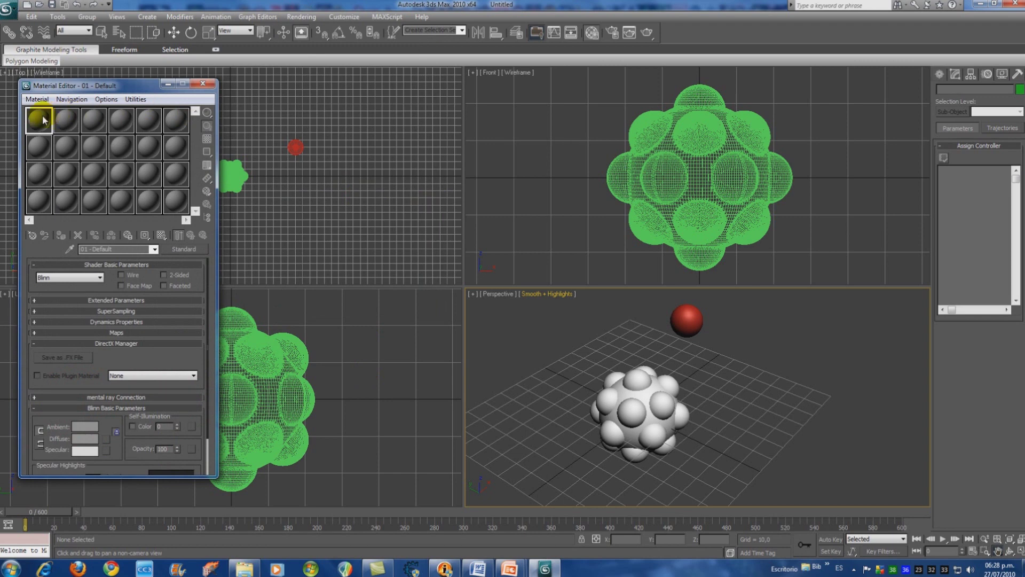
pyautogui.click(184, 249)
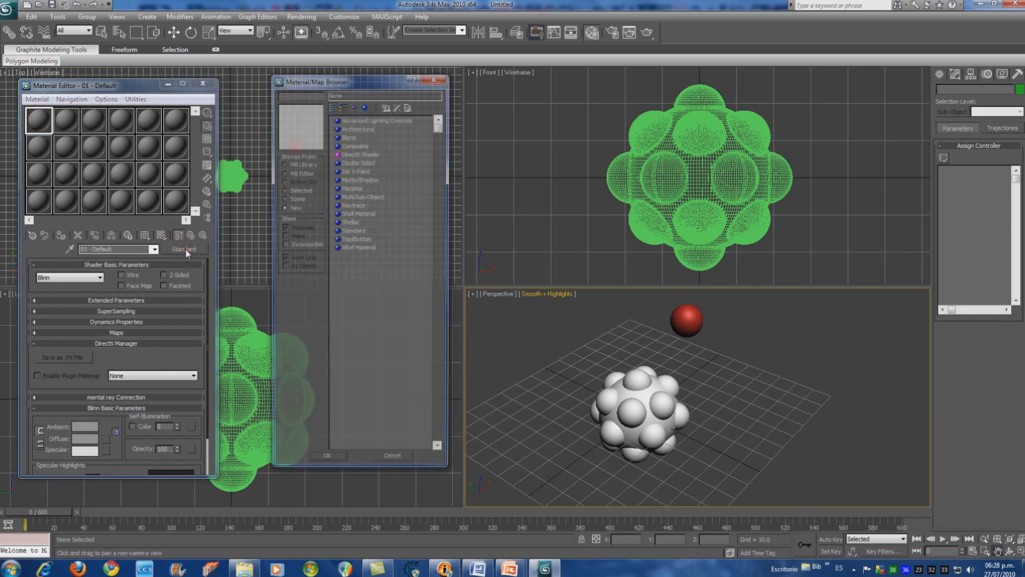
pyautogui.click(297, 166)
pyautogui.moveTo(440, 131); pyautogui.dragTo(440, 185)
pyautogui.click(364, 314)
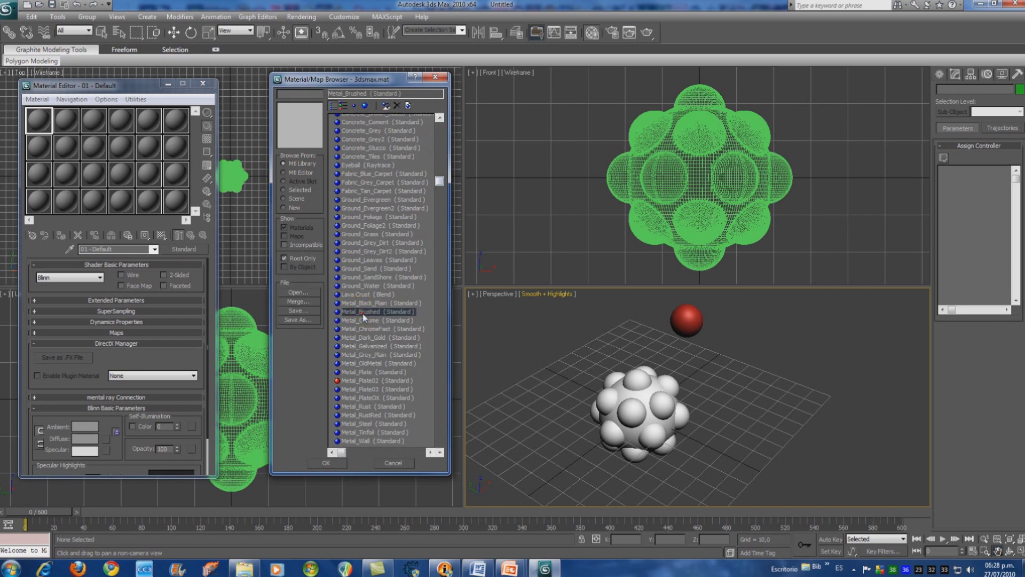
pyautogui.click(364, 320)
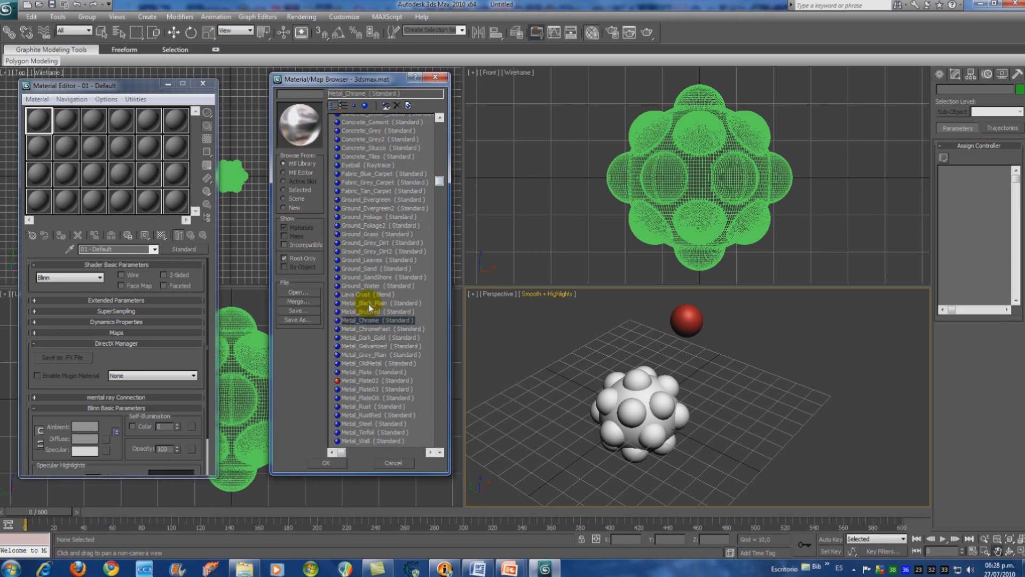
pyautogui.click(370, 303)
pyautogui.click(371, 329)
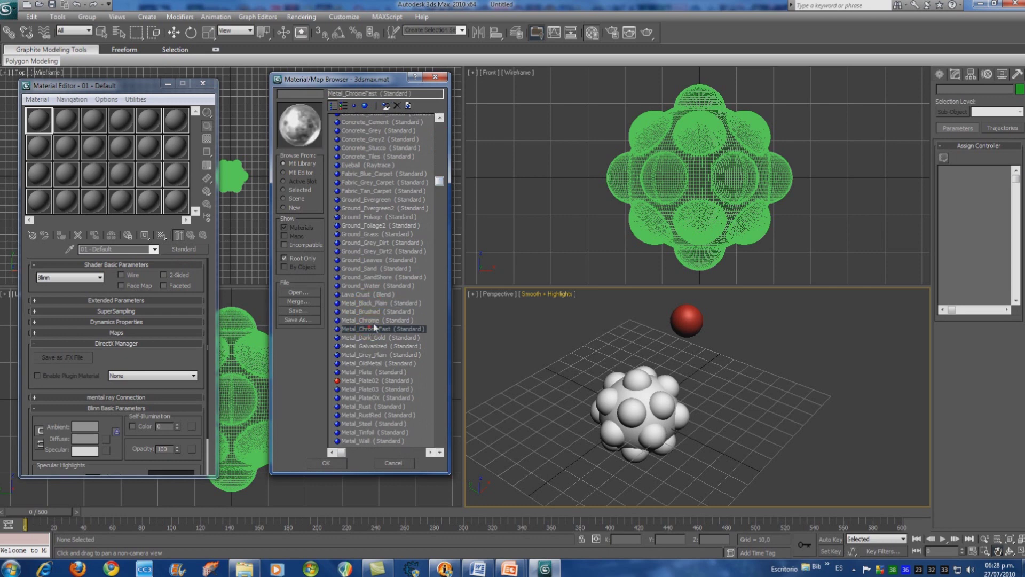
pyautogui.doubleClick(373, 329)
# Step: Assign the Metal_ChromeFast material to the entire sphere cluster group and deselect it
pyautogui.moveTo(39, 119); pyautogui.dragTo(641, 403)
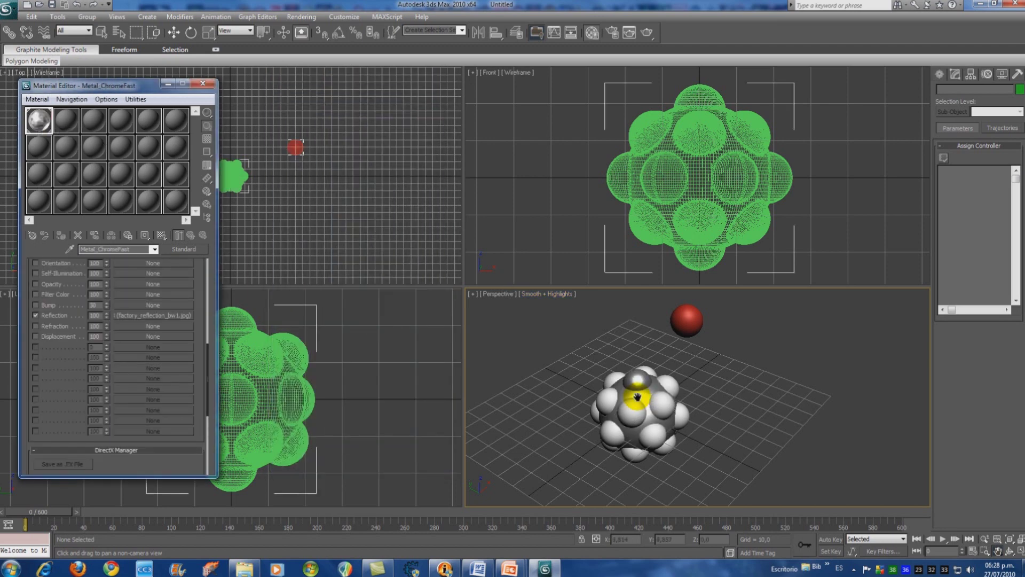
pyautogui.moveTo(38, 120); pyautogui.dragTo(640, 374)
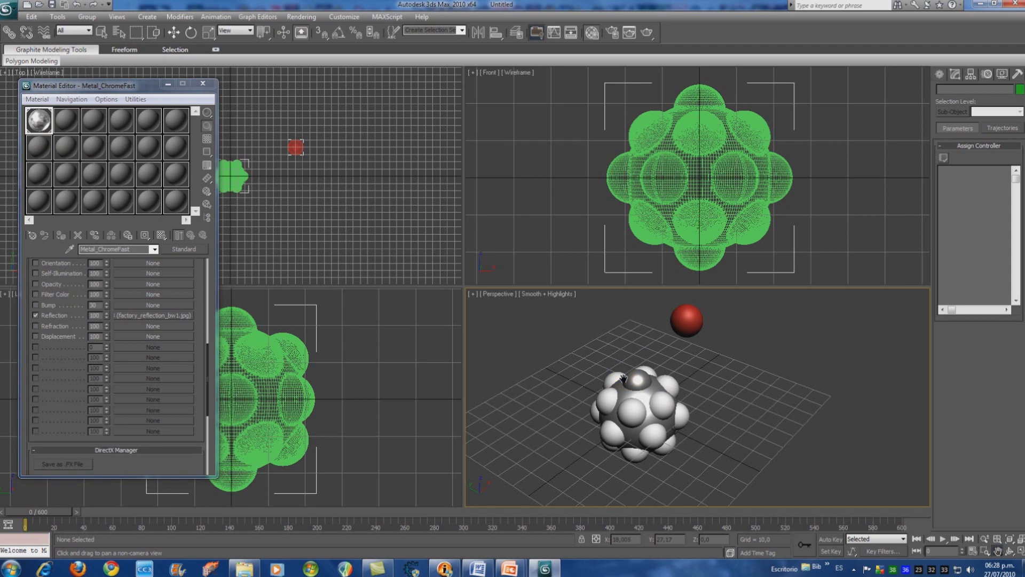
pyautogui.press('w')
pyautogui.click(673, 385)
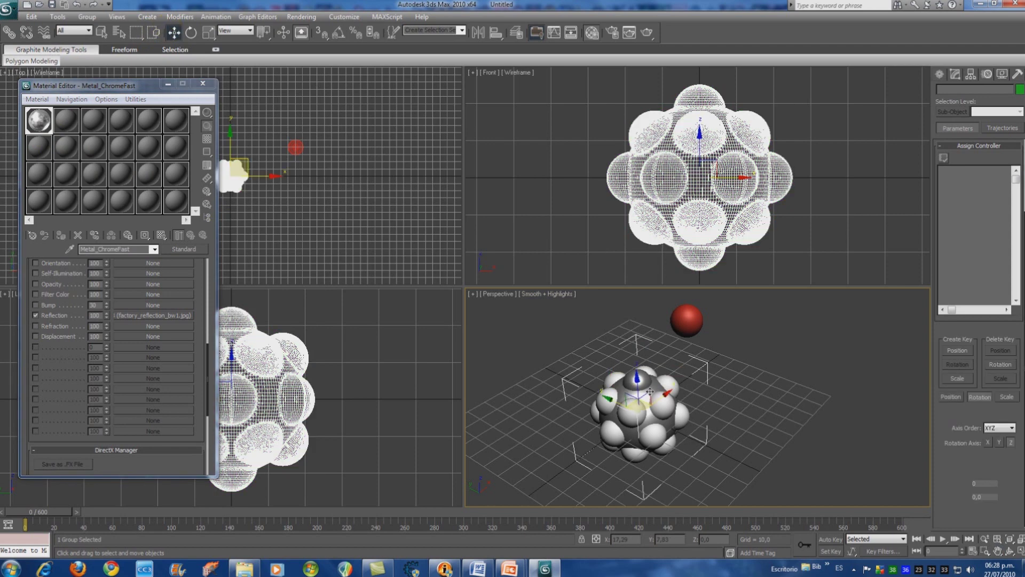
pyautogui.click(61, 236)
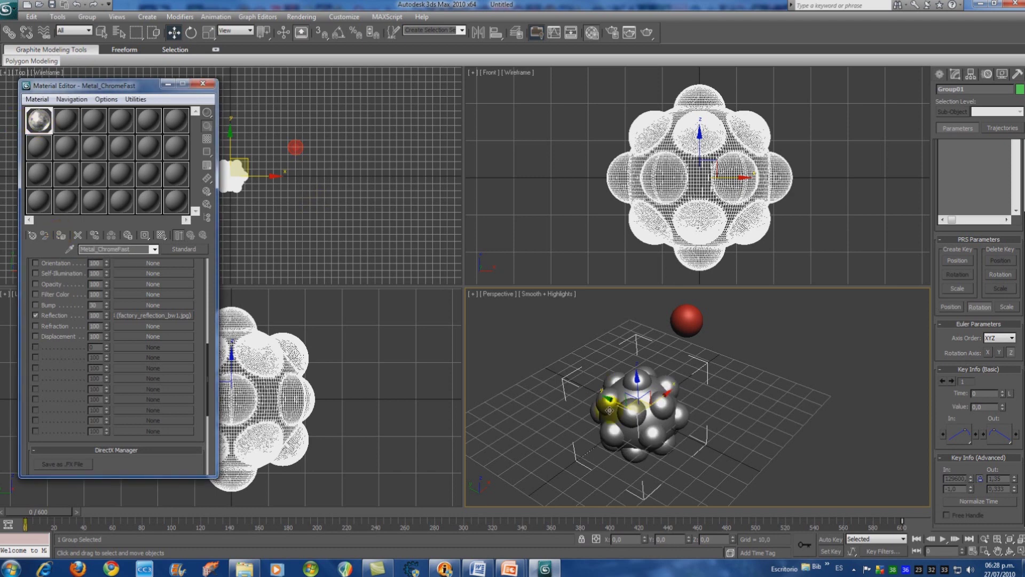
pyautogui.click(786, 391)
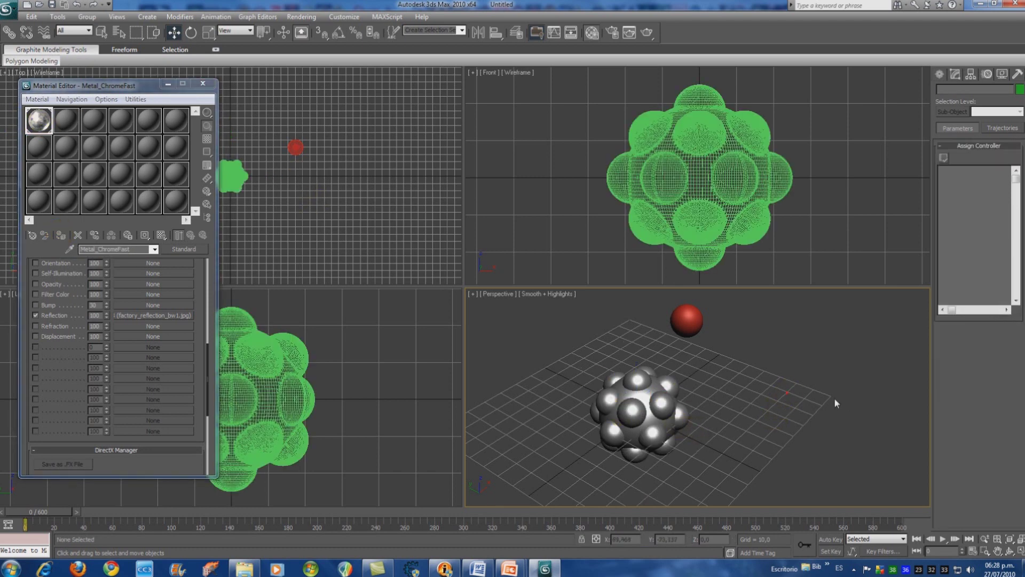
# Step: Copy the chrome material into the second sample slot and turn off the copy's Reflection map
pyautogui.click(1009, 551)
pyautogui.moveTo(710, 331); pyautogui.dragTo(668, 419)
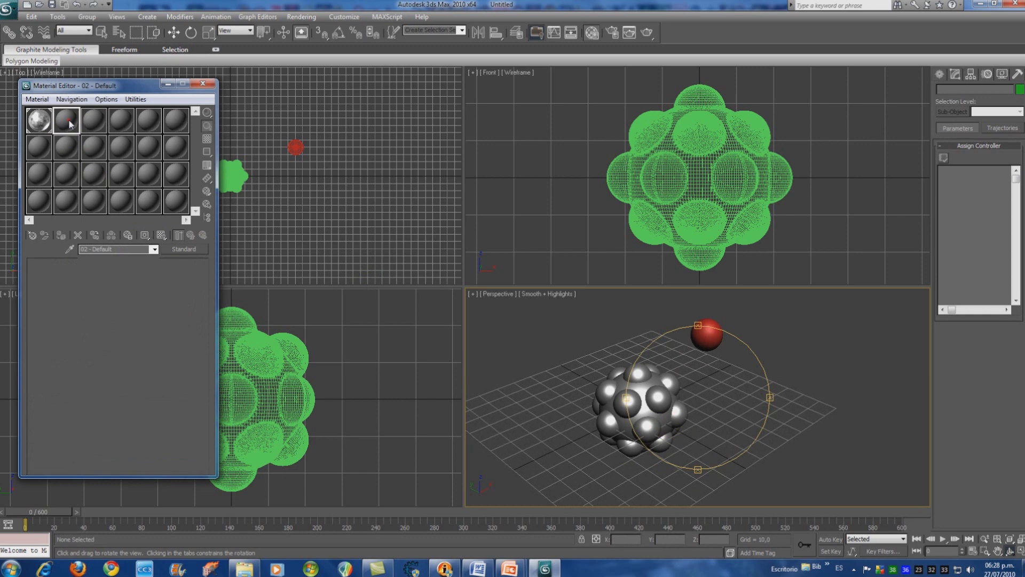
pyautogui.click(38, 121)
pyautogui.moveTo(39, 120); pyautogui.dragTo(66, 122)
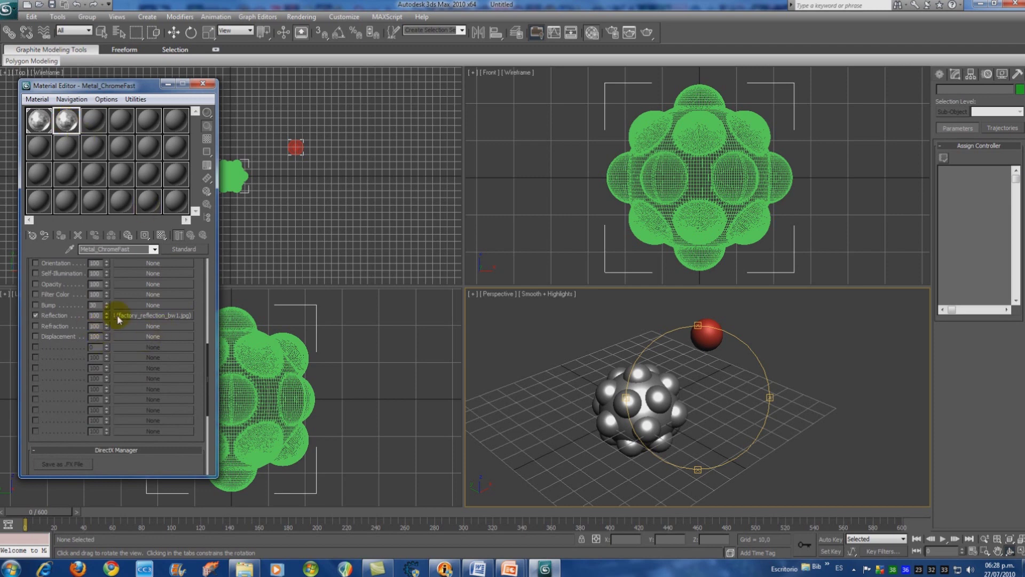
pyautogui.click(36, 314)
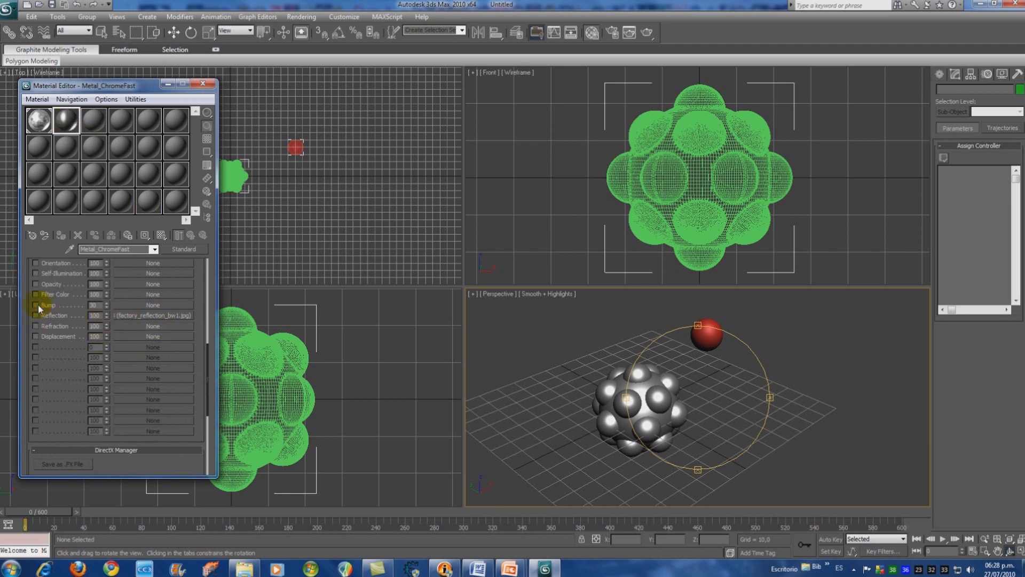
# Step: Enable the Bump map of the copied material and assign a new Noise map to it
pyautogui.click(35, 305)
pyautogui.click(124, 304)
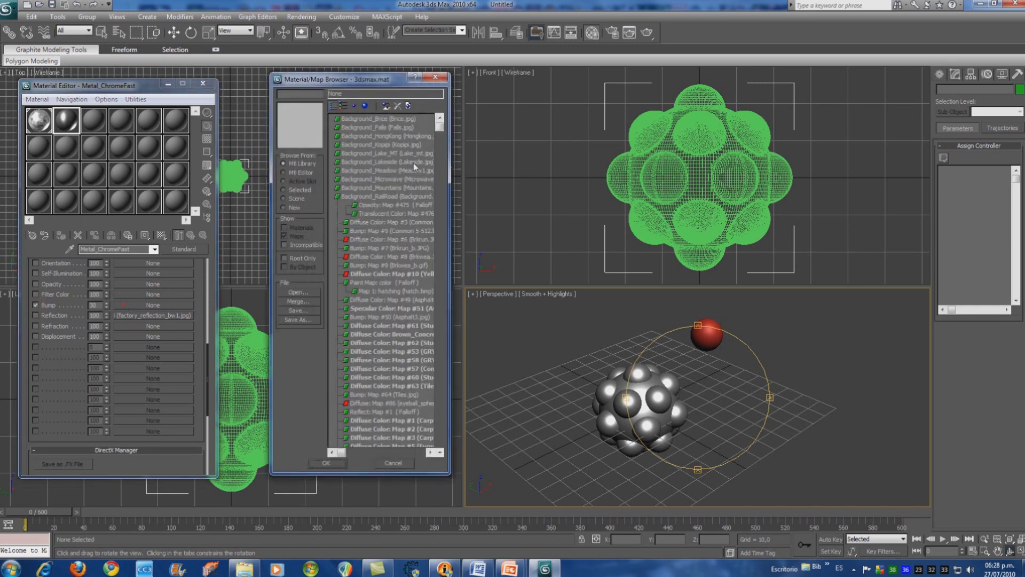
pyautogui.click(293, 208)
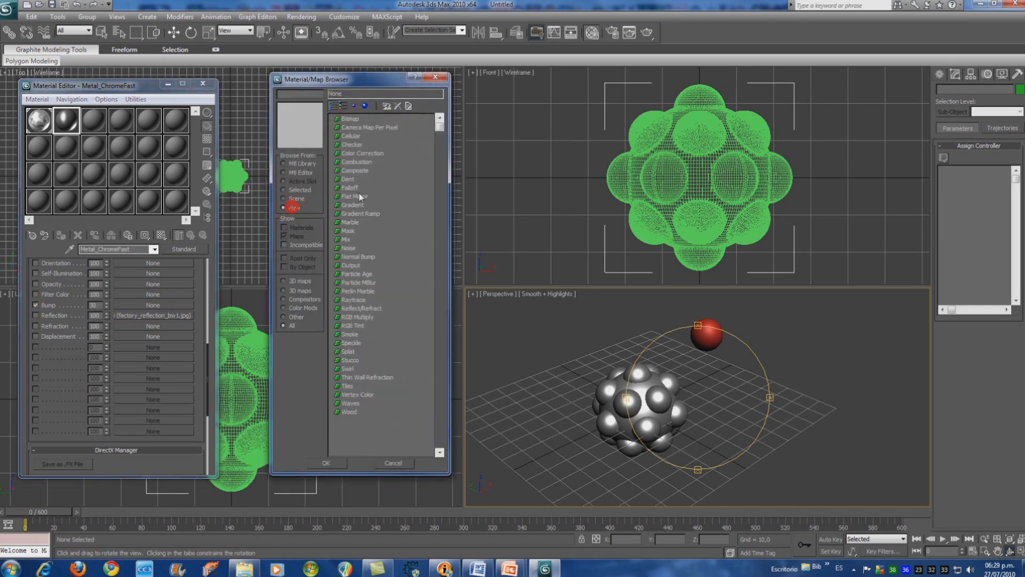
pyautogui.click(348, 249)
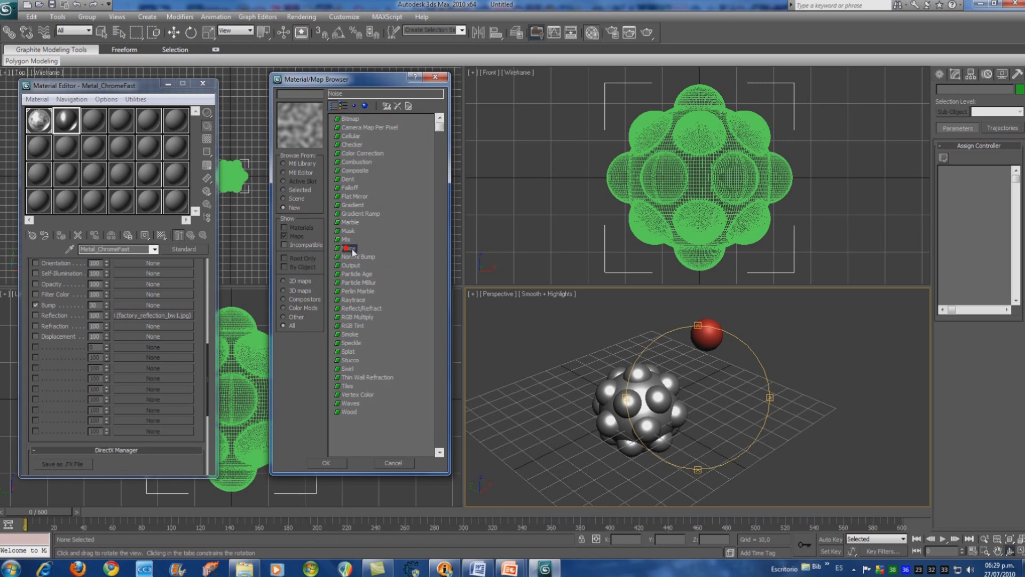
pyautogui.doubleClick(350, 249)
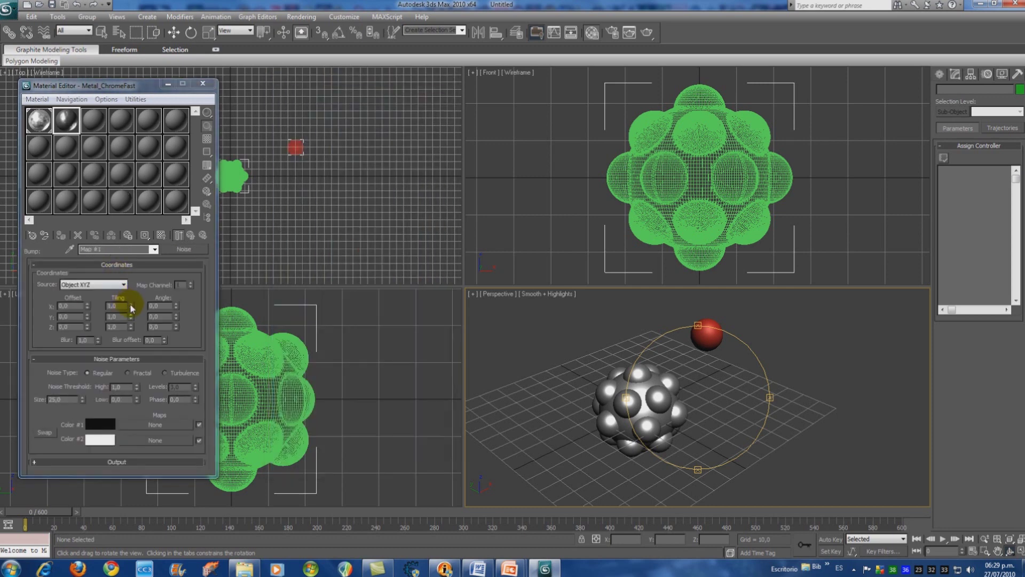
# Step: Set the Noise map's tiling to about X 4.3, Y 4.9 and Z 4.6 and return to the parent material
pyautogui.moveTo(131, 308); pyautogui.dragTo(133, 319)
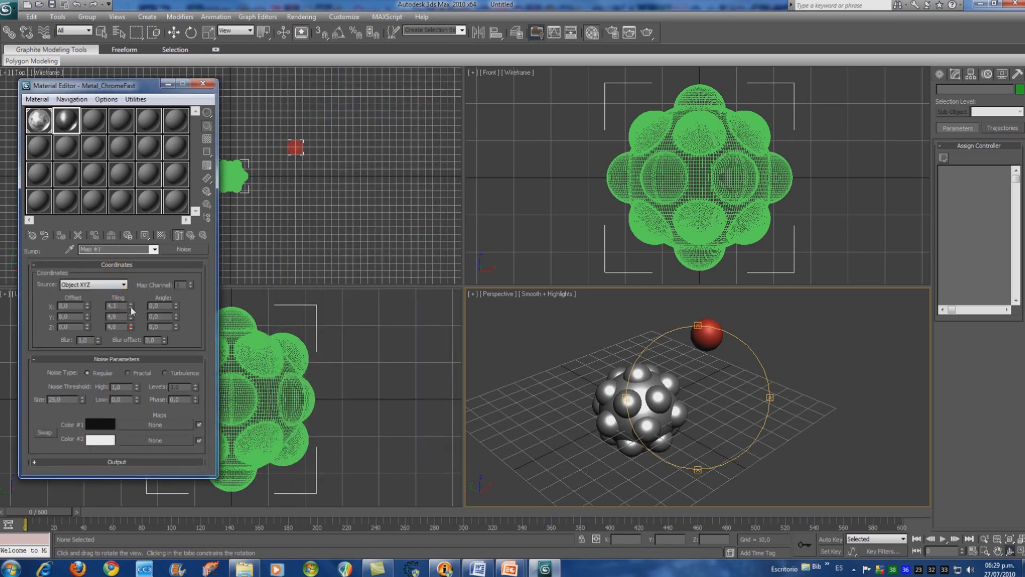
pyautogui.click(143, 249)
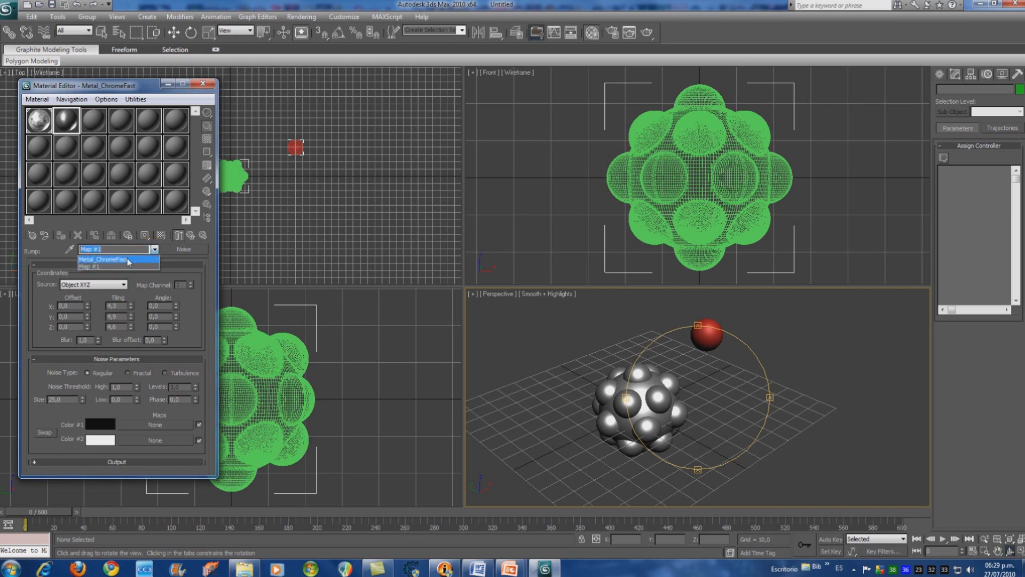
pyautogui.click(126, 258)
# Step: Set the copied material's diffuse color to green with RGB 34, 212, 105
pyautogui.moveTo(200, 279); pyautogui.dragTo(199, 408)
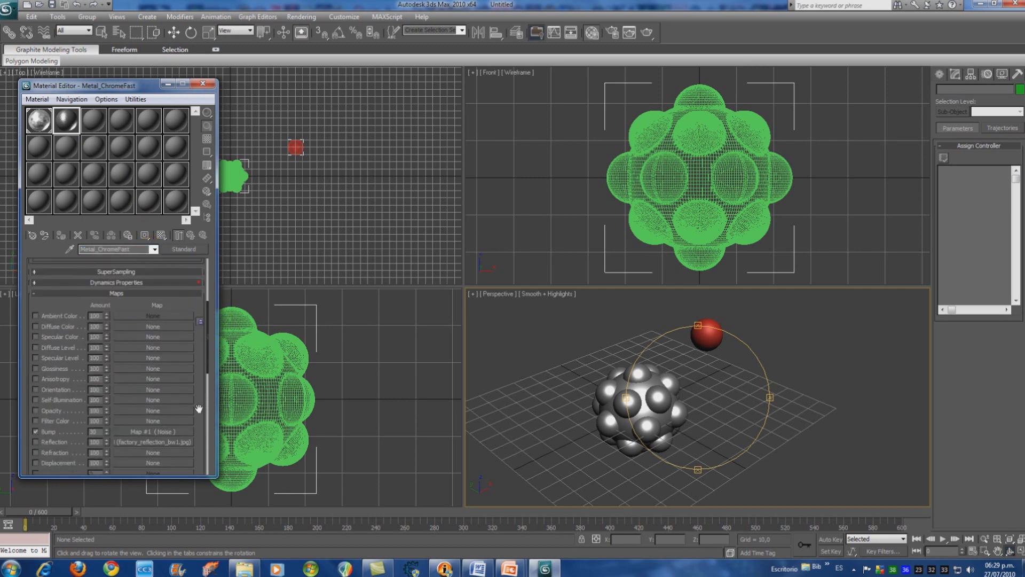
pyautogui.scroll(-5, 193, 265)
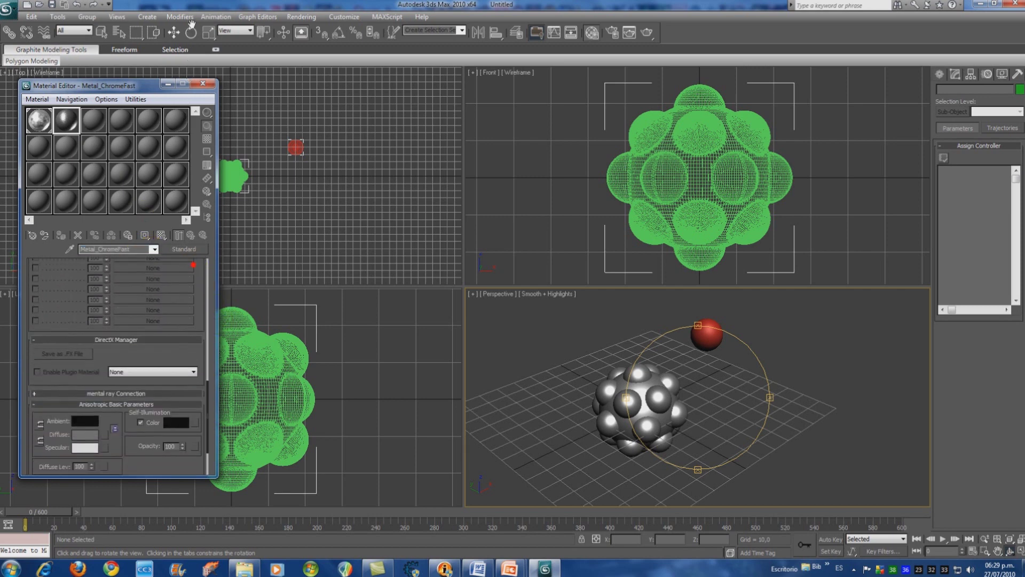
pyautogui.moveTo(183, 352); pyautogui.dragTo(192, 275)
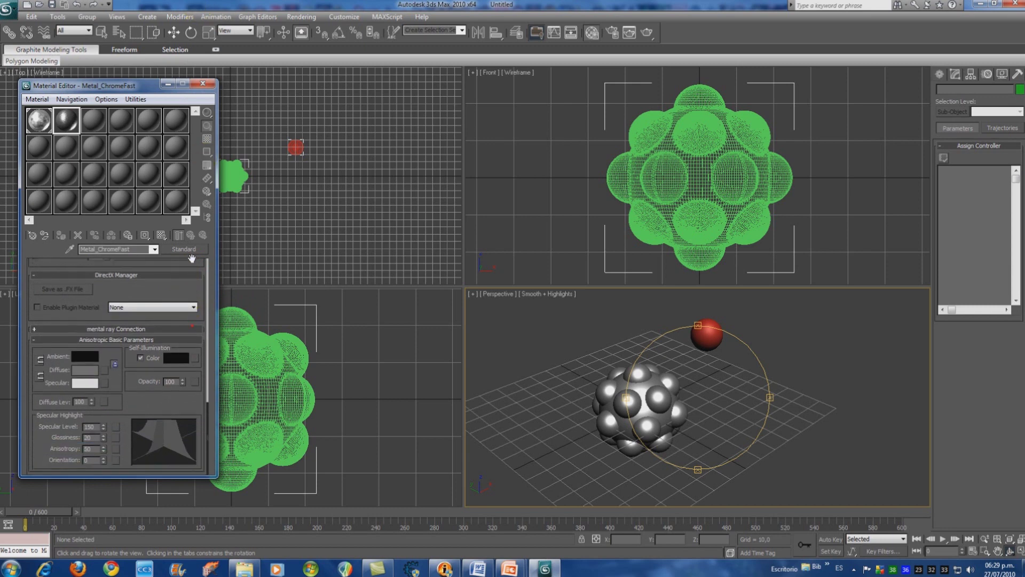
pyautogui.click(88, 371)
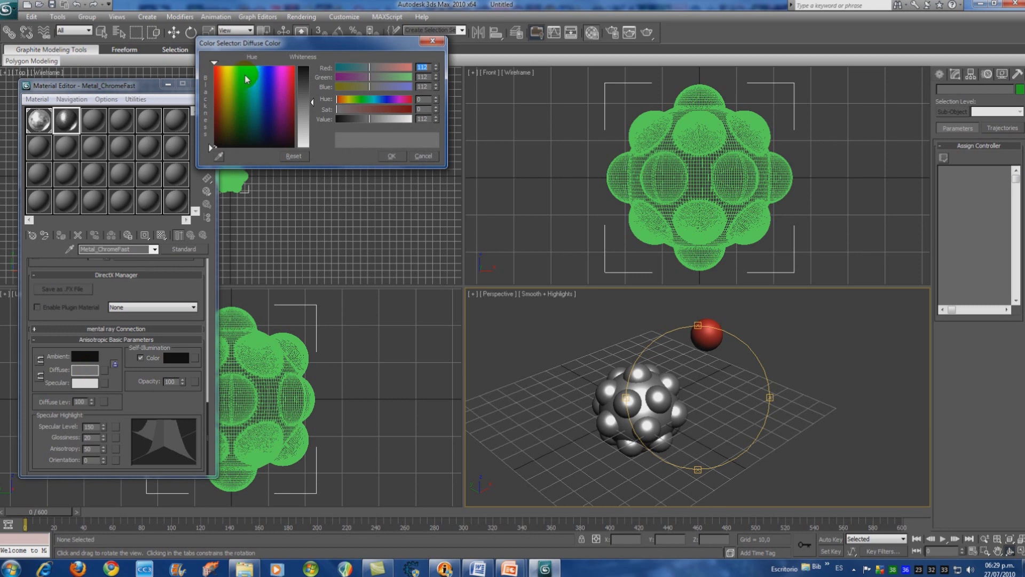
pyautogui.moveTo(246, 79); pyautogui.dragTo(243, 72)
pyautogui.moveTo(312, 100); pyautogui.dragTo(313, 77)
pyautogui.moveTo(242, 69)
pyautogui.mouseDown()
pyautogui.moveTo(245, 95)
pyautogui.moveTo(241, 85)
pyautogui.mouseUp()
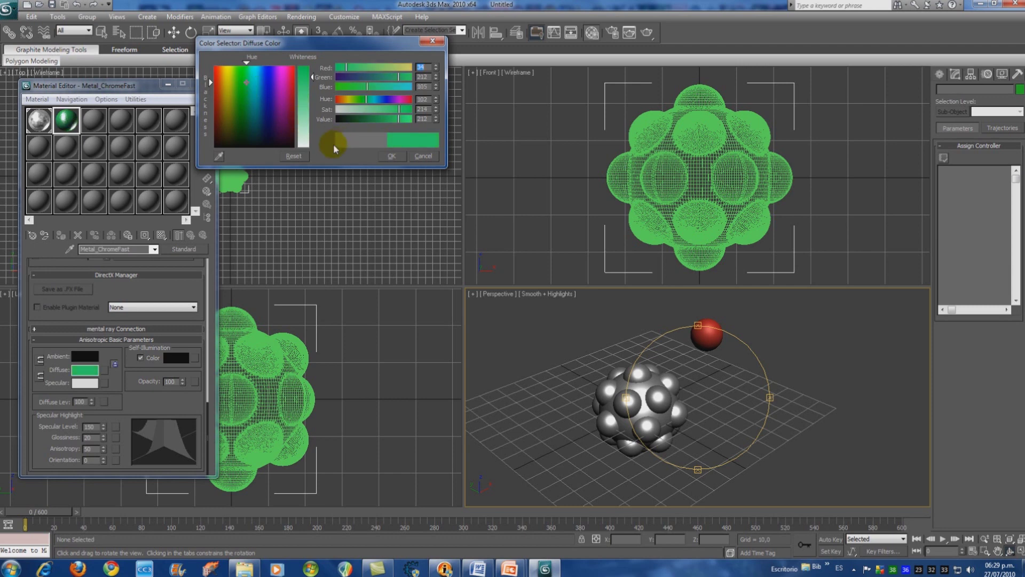
pyautogui.click(391, 156)
# Step: Assign the green material to the red sphere, renaming it Metal_ChromeFast2 instead of replacing the existing one, and deselect the sphere
pyautogui.click(64, 119)
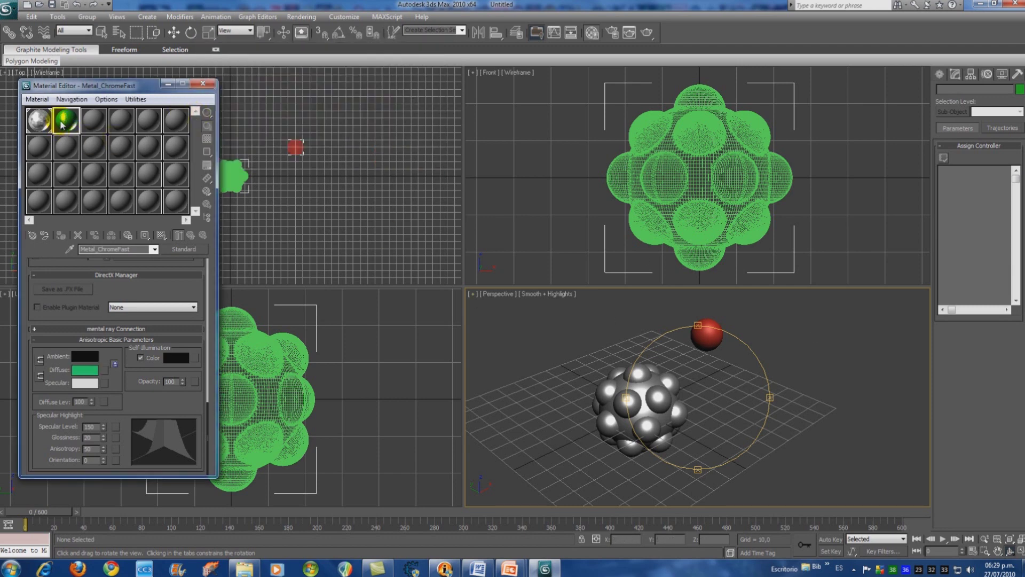
pyautogui.click(176, 34)
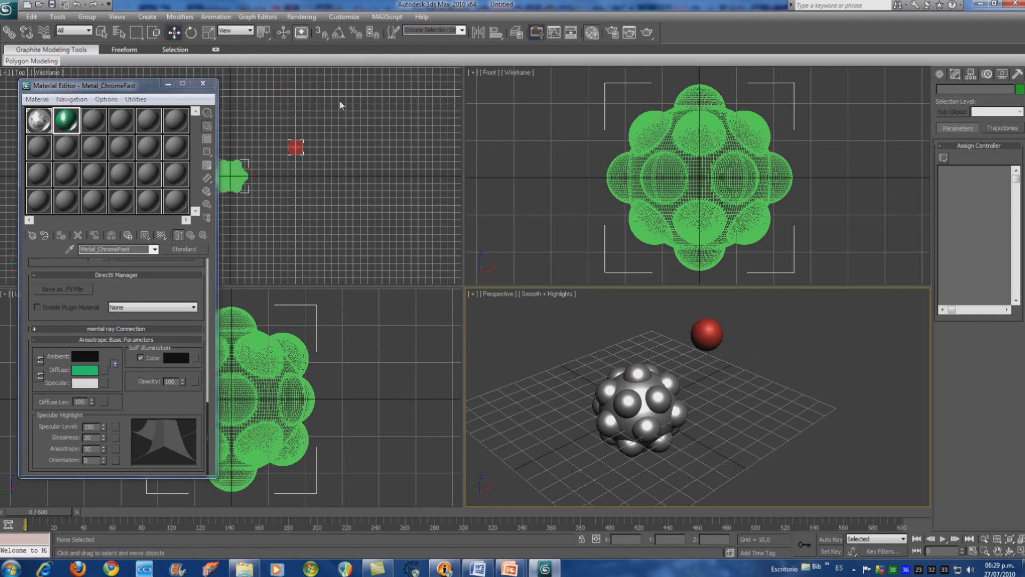
pyautogui.click(714, 334)
pyautogui.click(60, 235)
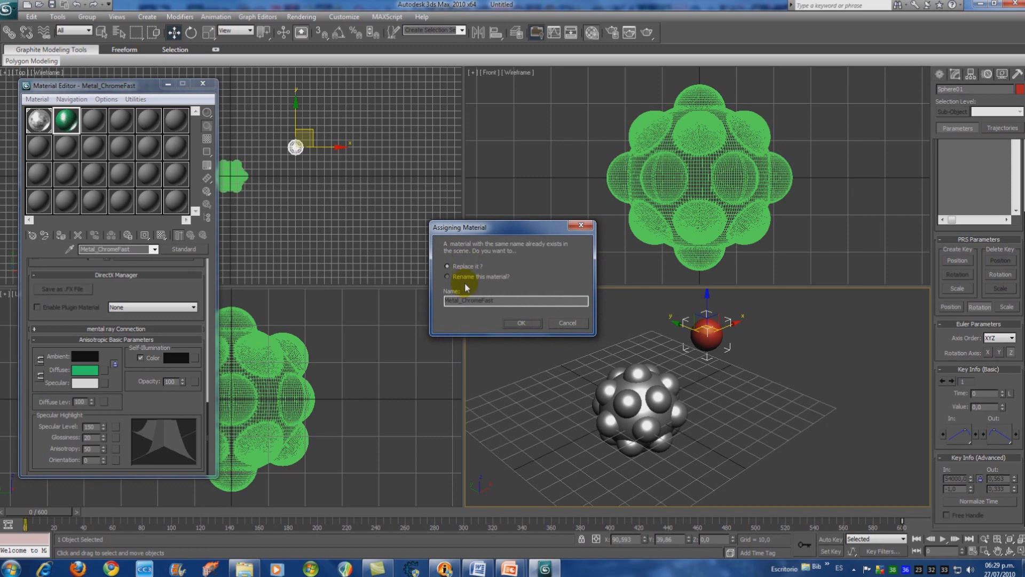
pyautogui.click(472, 277)
pyautogui.click(515, 300)
pyautogui.write('2')
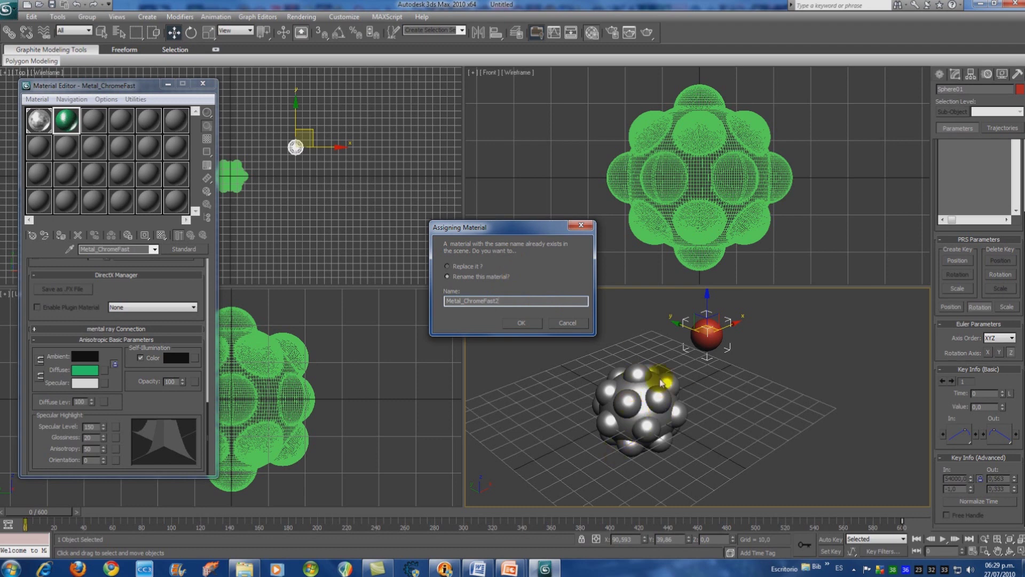
pyautogui.click(526, 321)
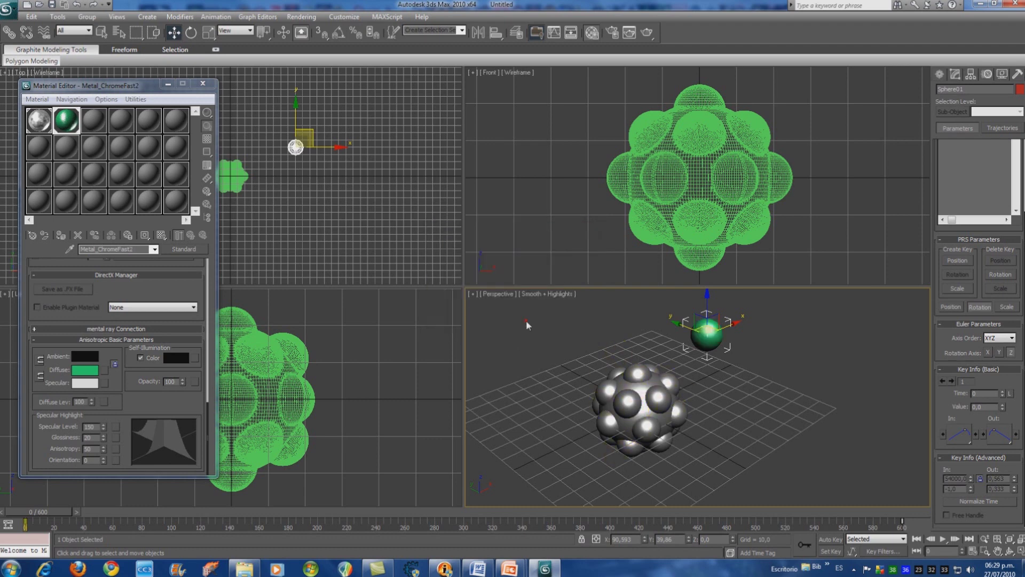
pyautogui.click(808, 344)
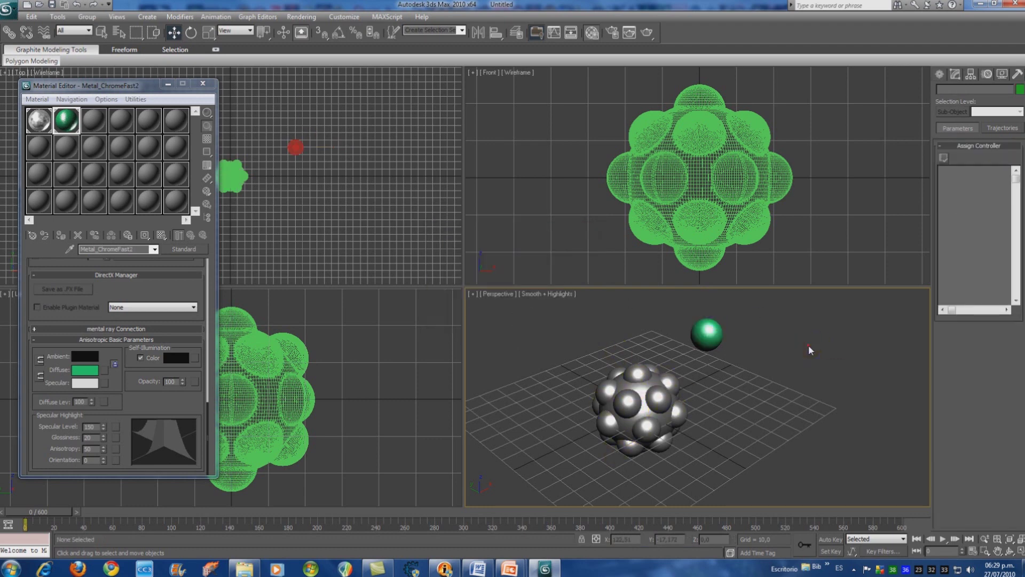
# Step: Render the perspective view to check the chrome and green materials, and close the render window and Material Editor
pyautogui.click(648, 33)
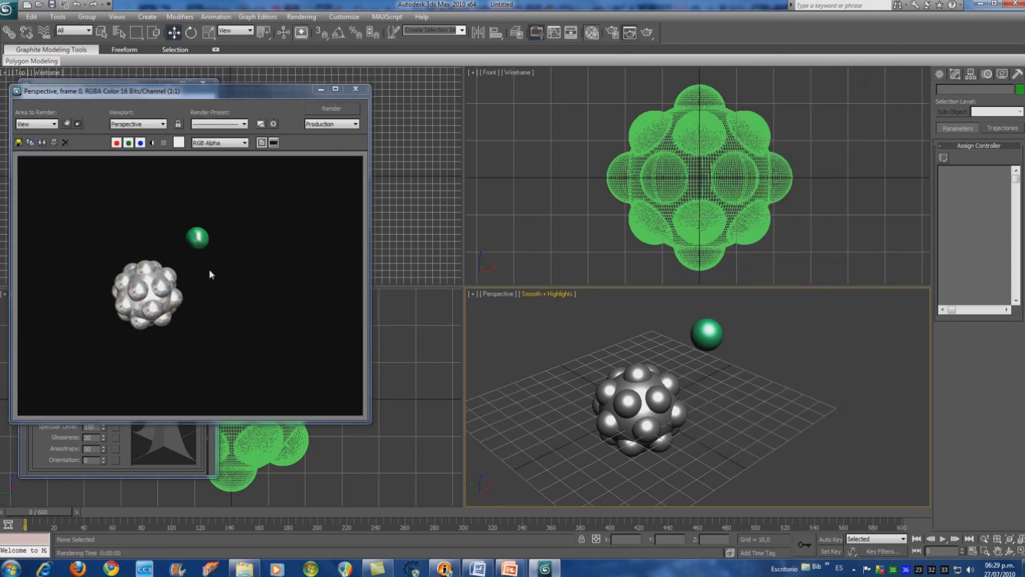
pyautogui.click(355, 89)
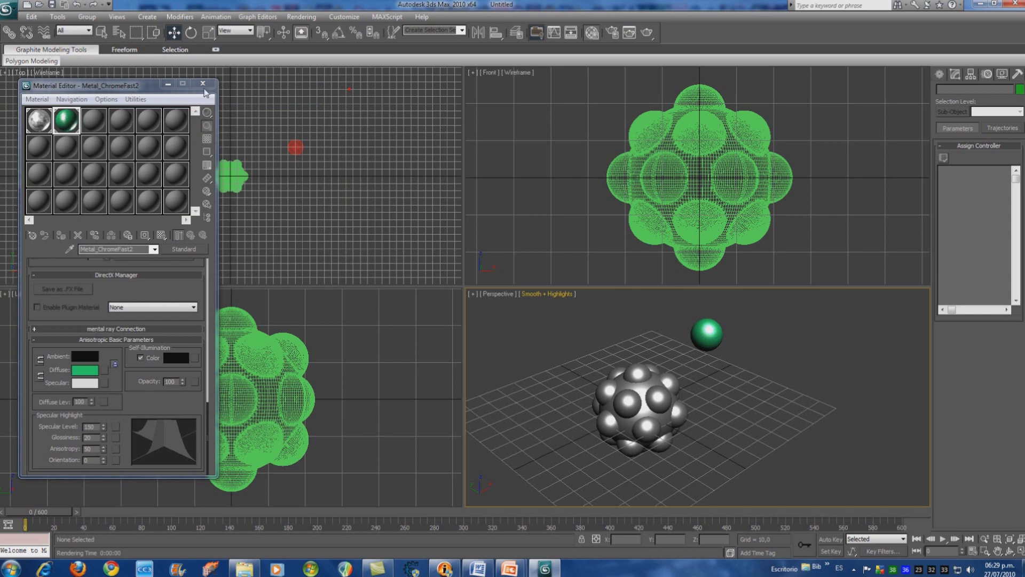
pyautogui.click(204, 87)
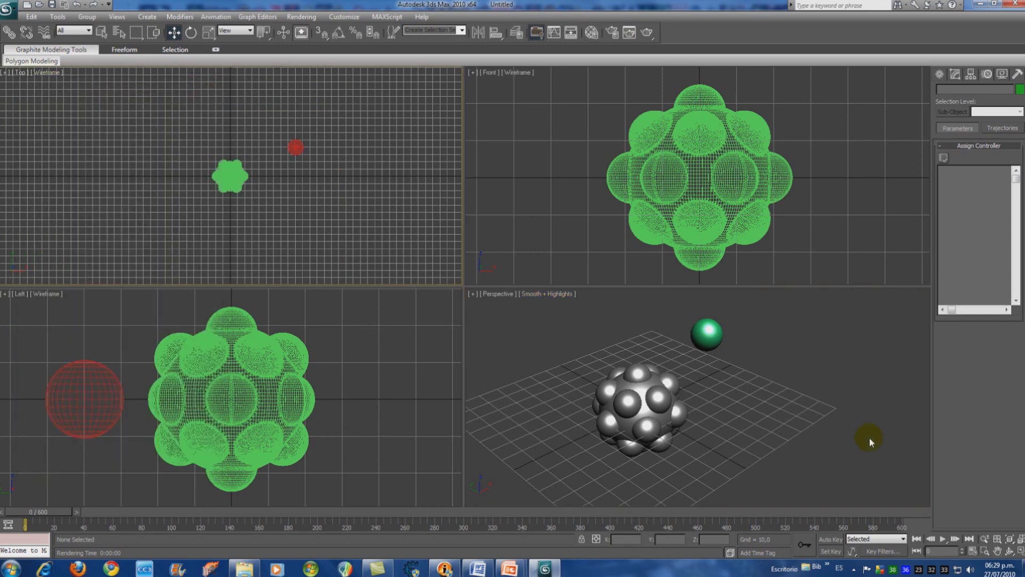
# Step: Create an atmospheric SphereGizmo with a radius of about 48.27 centered on the sphere cluster in the Top view
pyautogui.click(290, 191)
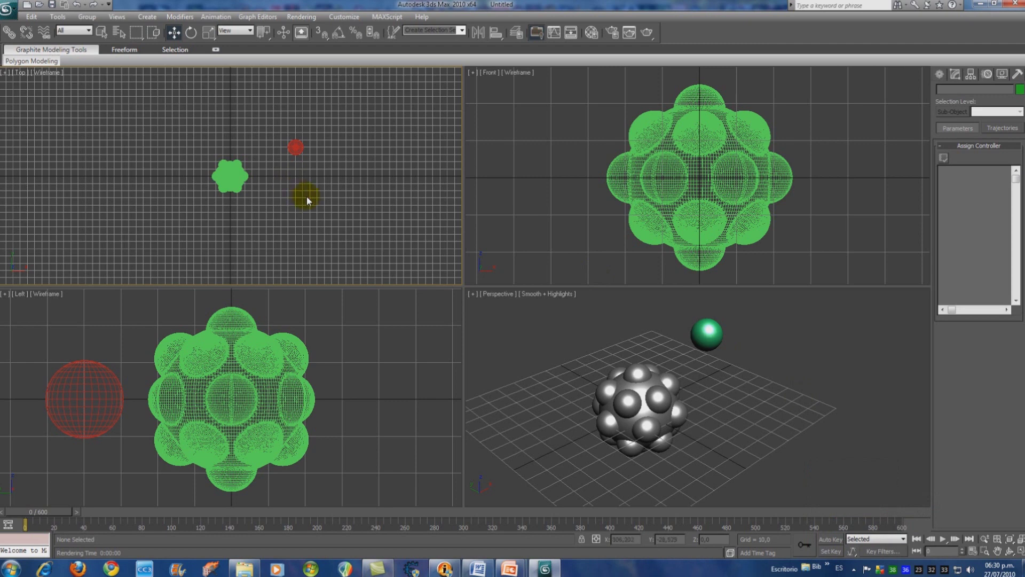
pyautogui.click(940, 74)
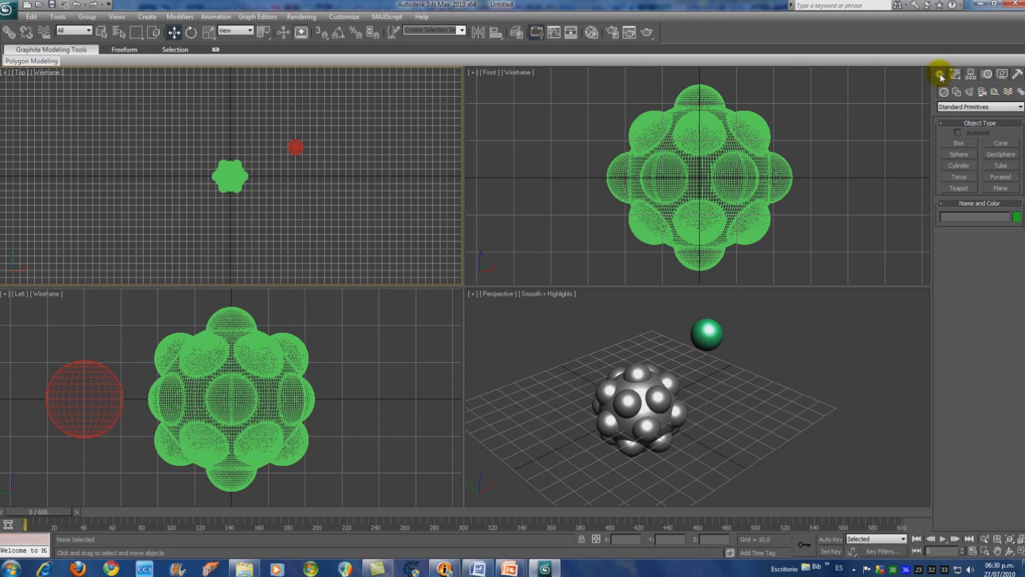
pyautogui.click(995, 92)
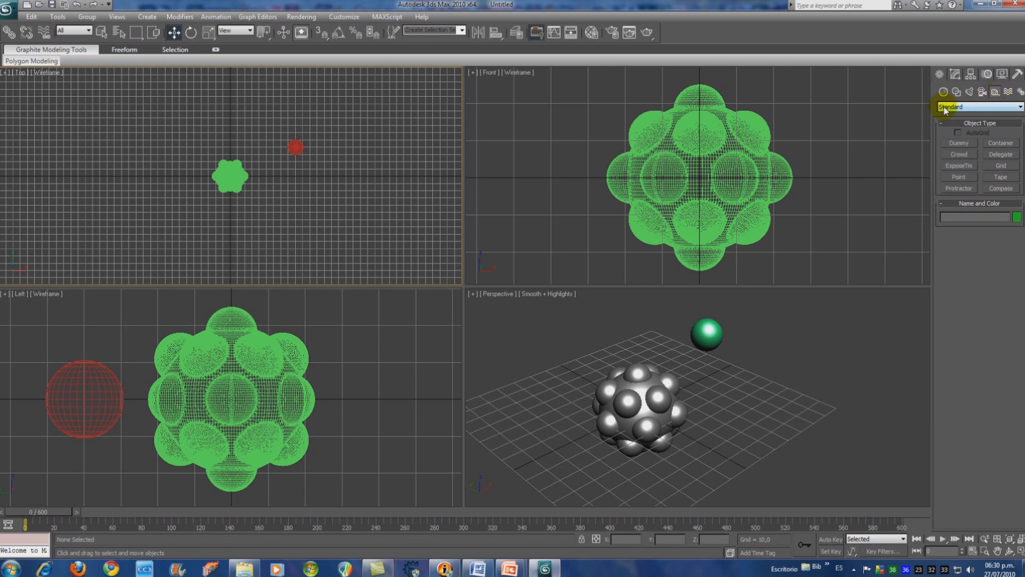
pyautogui.click(991, 107)
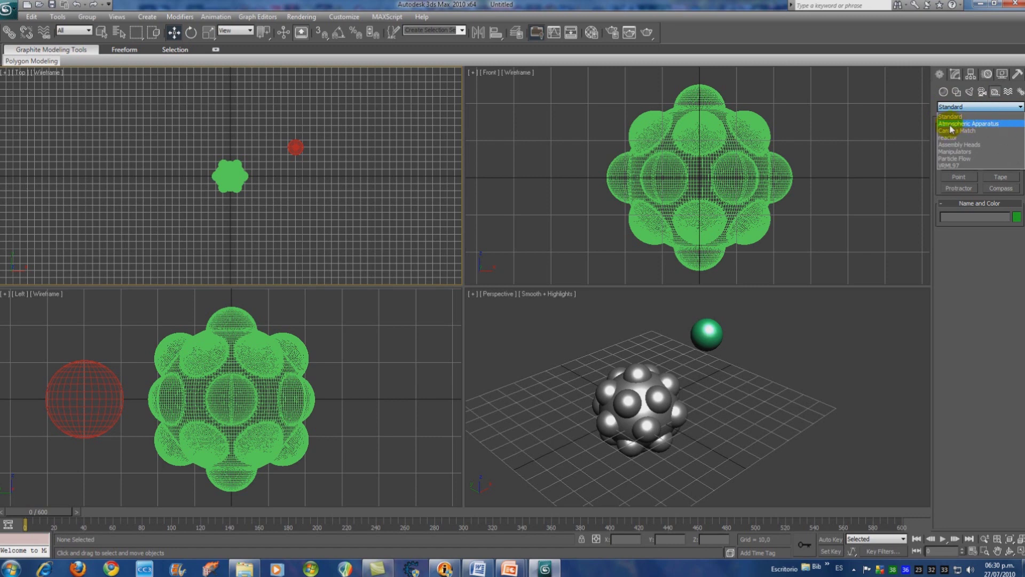
pyautogui.click(1007, 124)
pyautogui.click(993, 144)
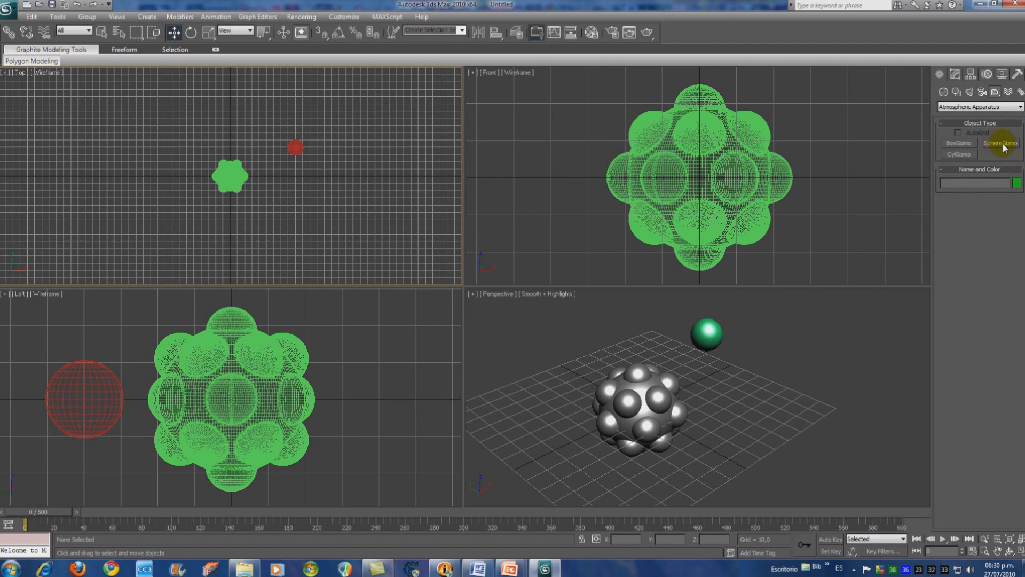
pyautogui.click(999, 147)
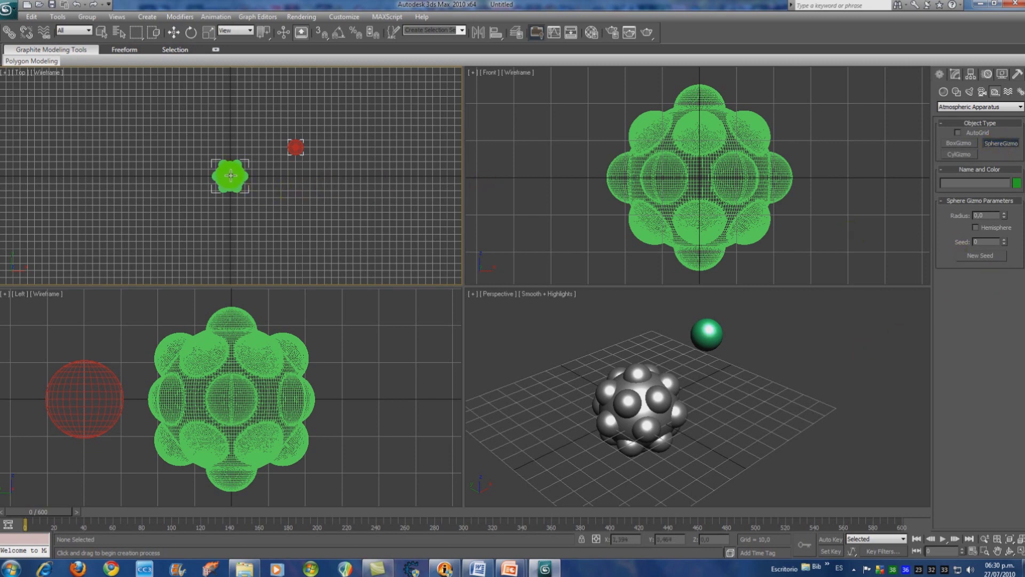
pyautogui.moveTo(229, 175); pyautogui.dragTo(265, 181)
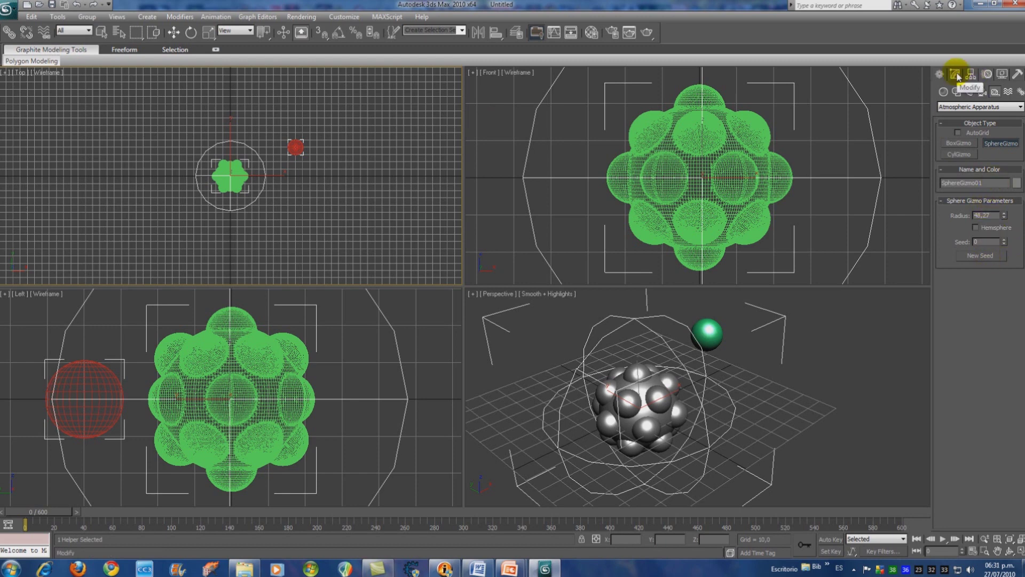
# Step: Add a new Fire Effect atmosphere to the sphere gizmo around the cluster
pyautogui.click(955, 75)
pyautogui.click(955, 302)
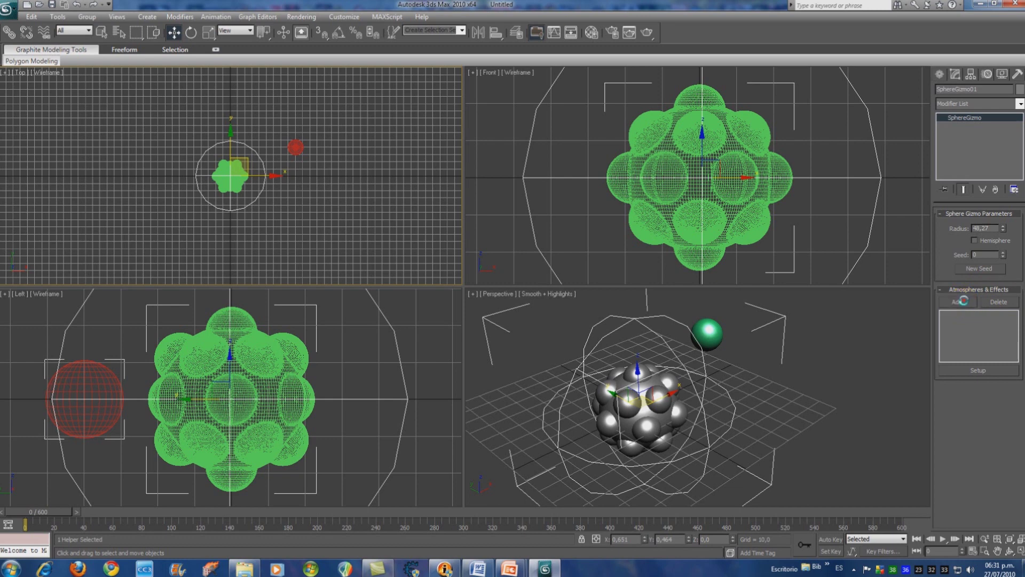
pyautogui.click(958, 302)
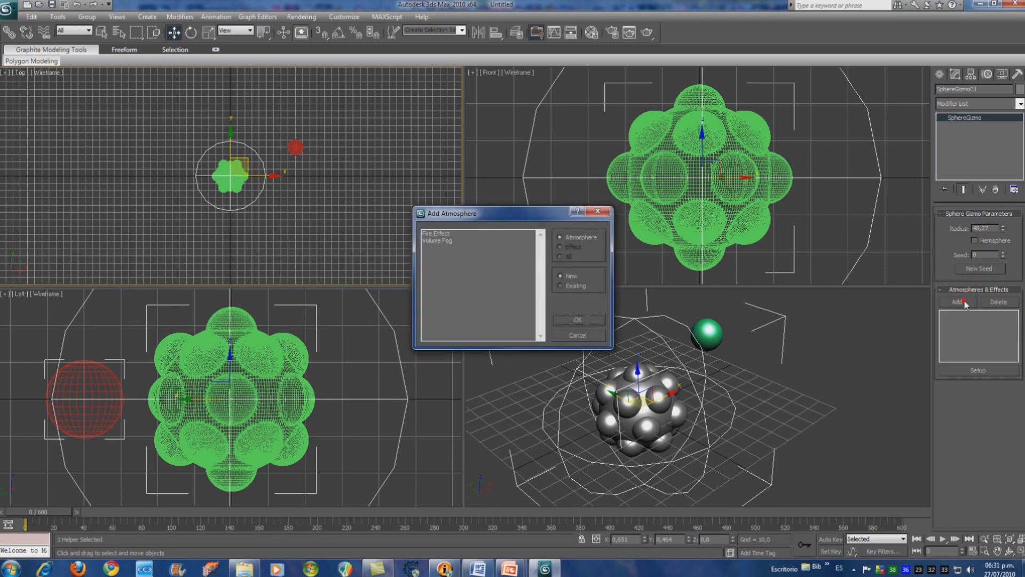
pyautogui.click(432, 235)
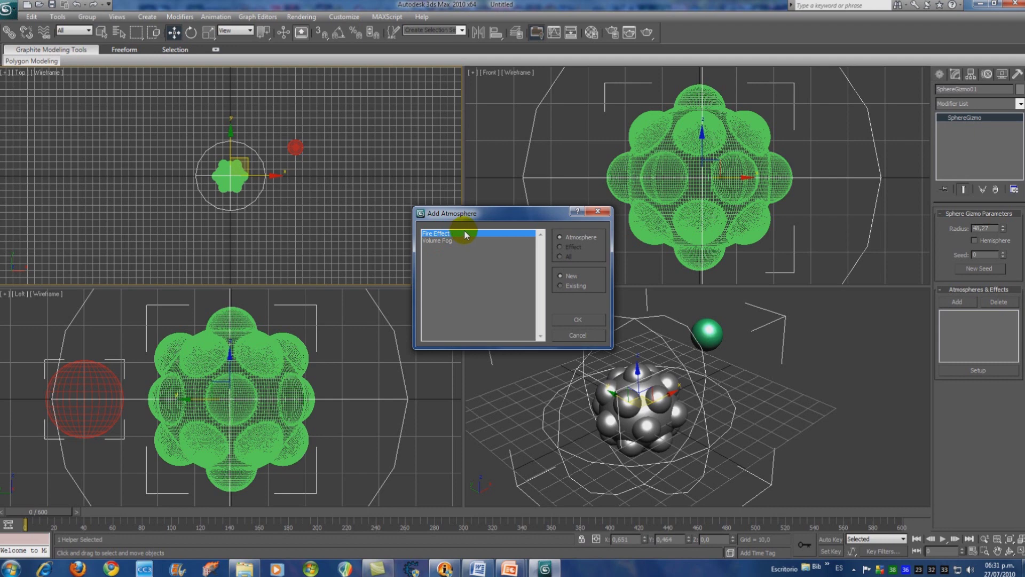
pyautogui.click(577, 318)
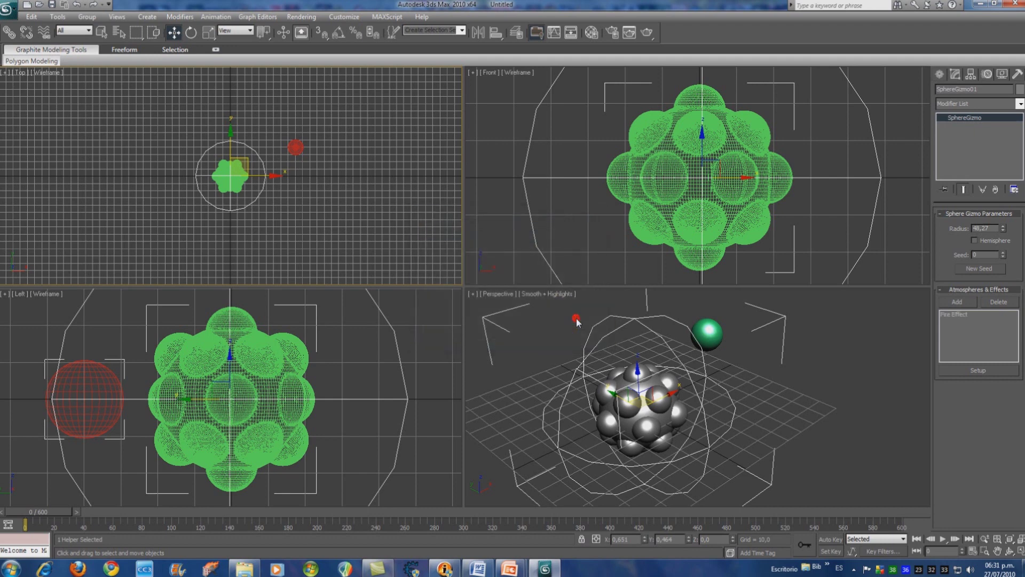
# Step: Open the Fire Effect's setup parameters and test-render the perspective view
pyautogui.click(973, 371)
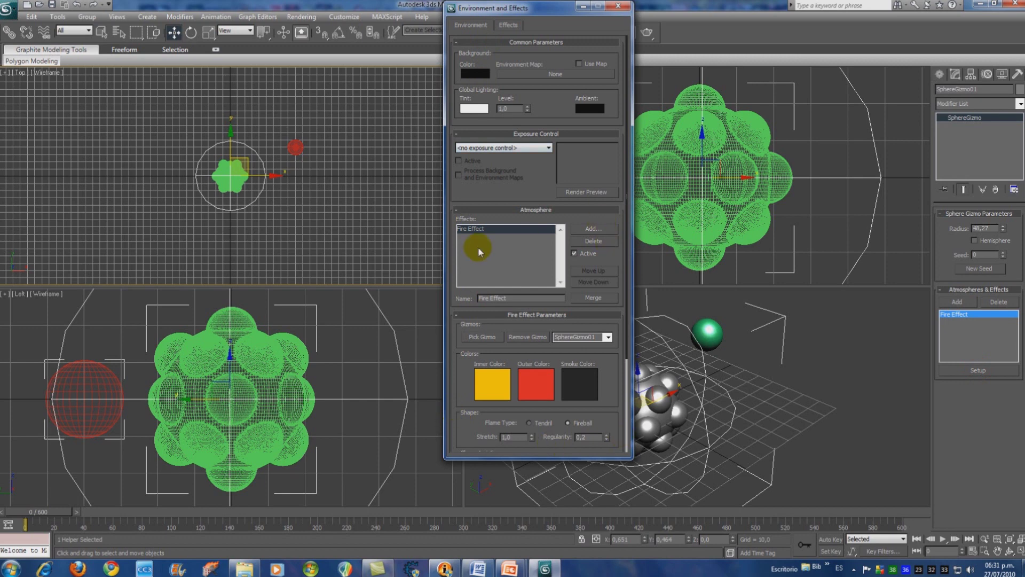
pyautogui.moveTo(570, 304); pyautogui.dragTo(505, 272)
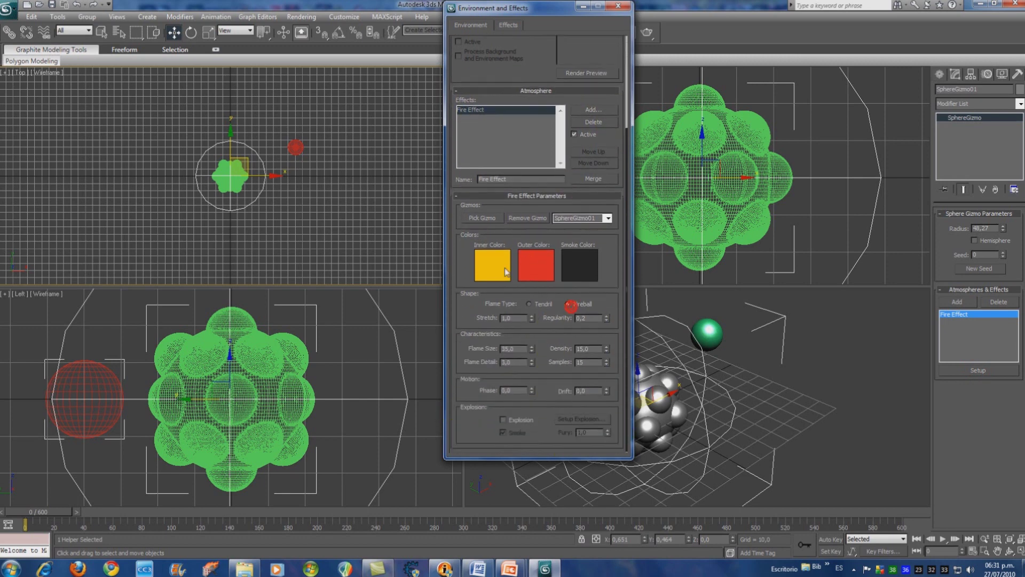
pyautogui.click(840, 313)
pyautogui.click(647, 32)
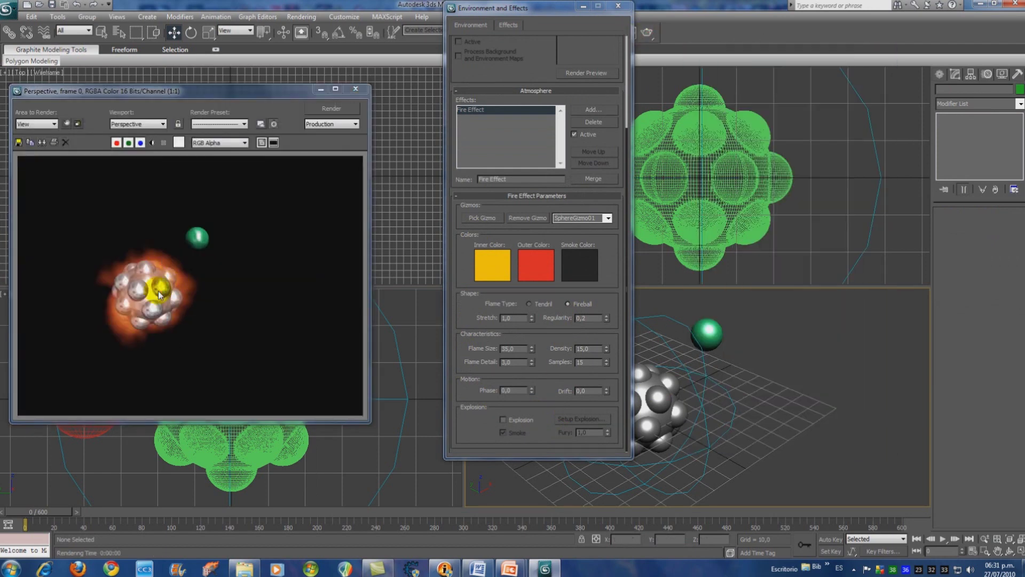
pyautogui.click(355, 89)
# Step: Scale the sphere gizmo uniformly down to about 85 percent and test-render the perspective view
pyautogui.click(261, 158)
pyautogui.click(208, 32)
pyautogui.moveTo(239, 170); pyautogui.dragTo(237, 178)
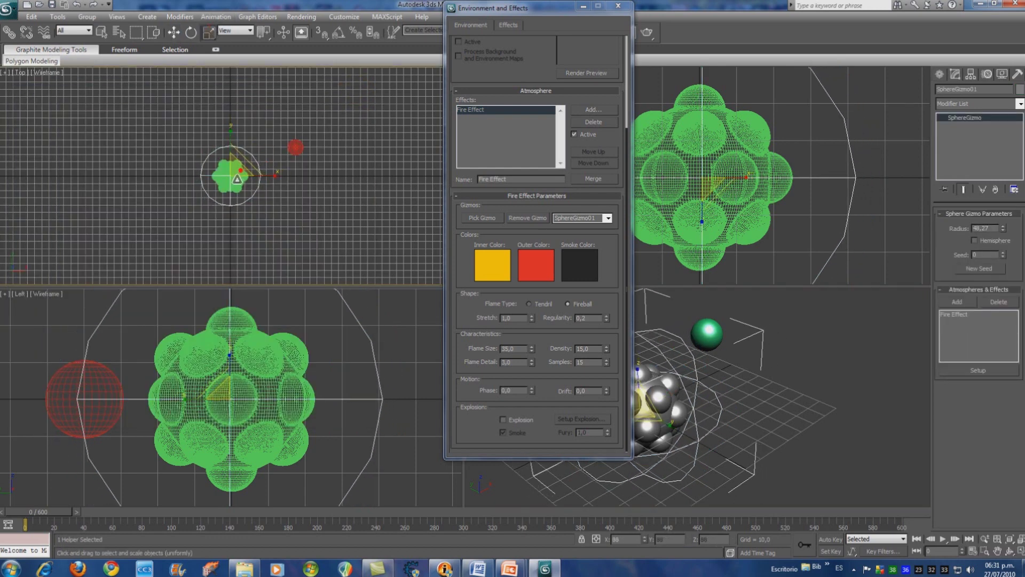
pyautogui.click(817, 347)
pyautogui.click(647, 33)
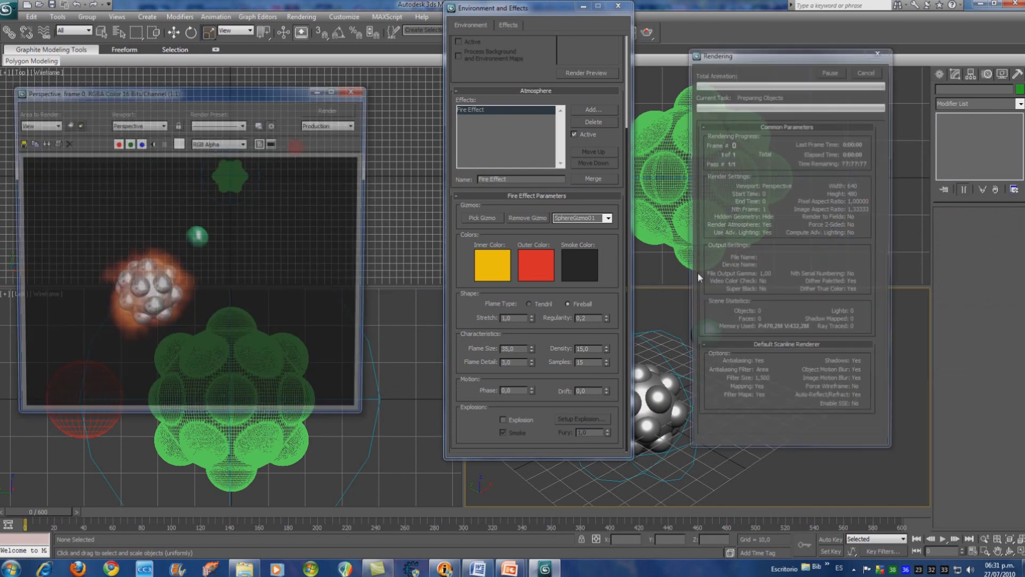
pyautogui.click(355, 90)
# Step: Set the Fire Effect's outer color to light blue and test-render the perspective view
pyautogui.click(527, 265)
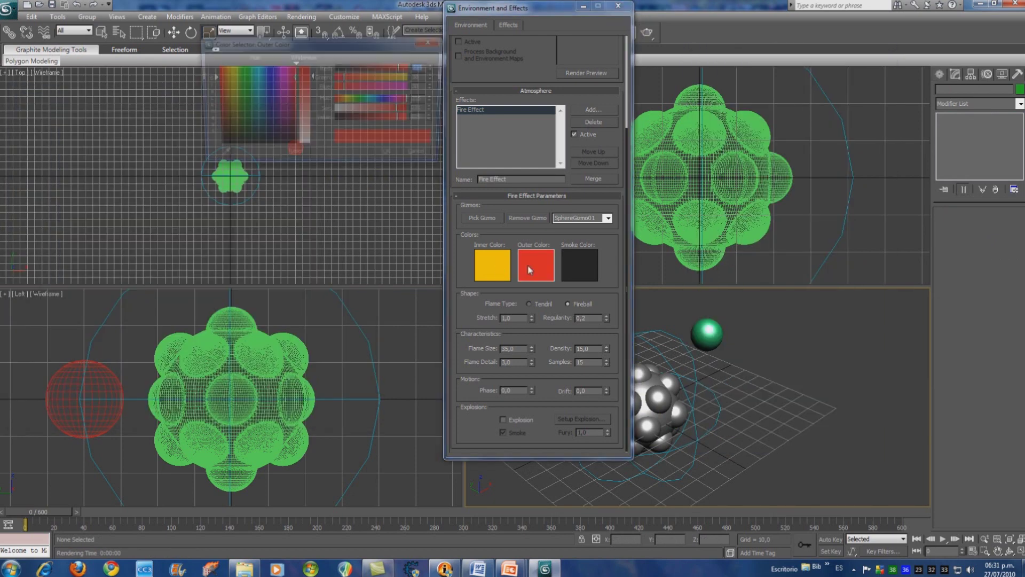
pyautogui.moveTo(257, 74); pyautogui.dragTo(256, 69)
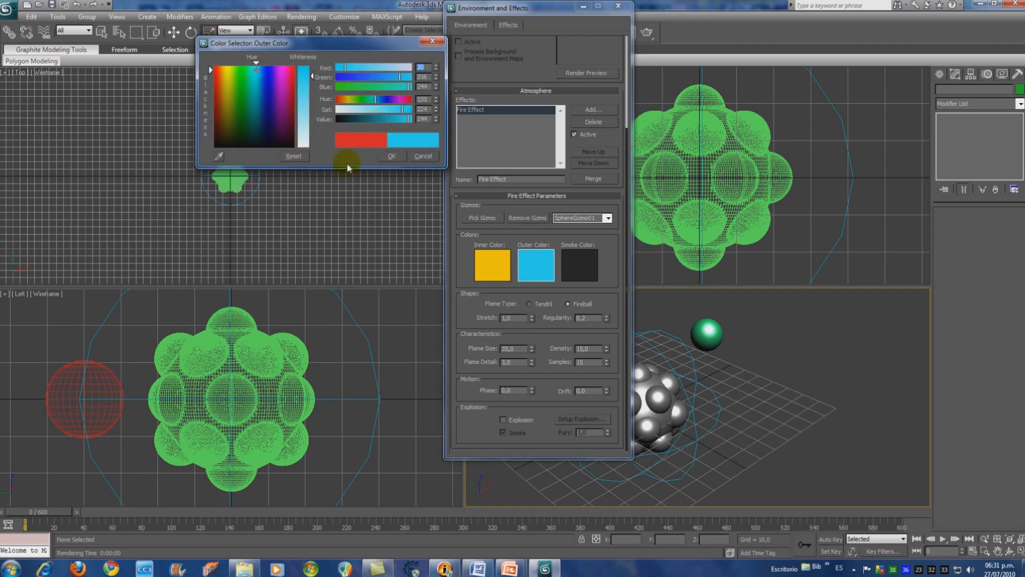
pyautogui.click(392, 156)
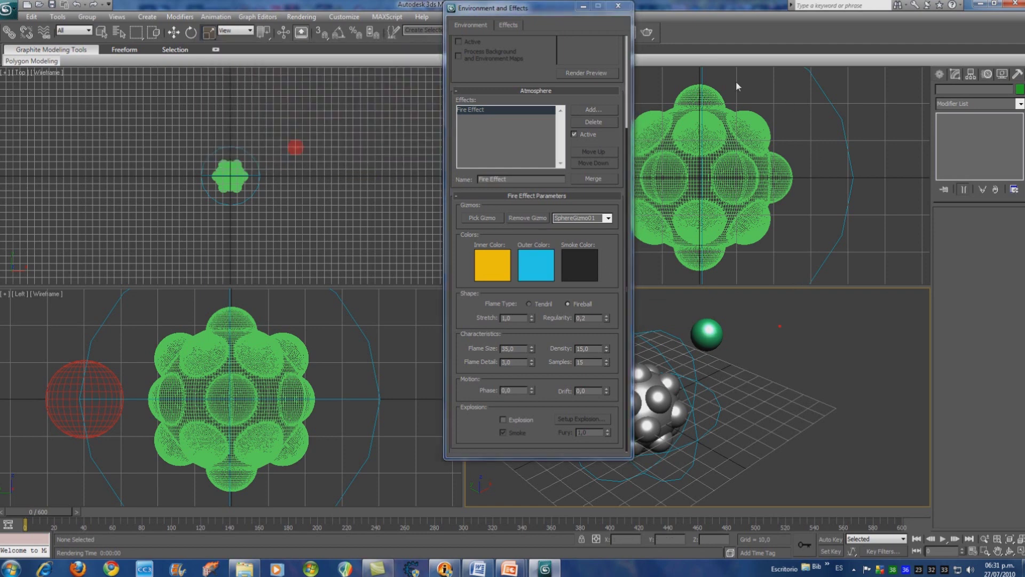
pyautogui.click(649, 32)
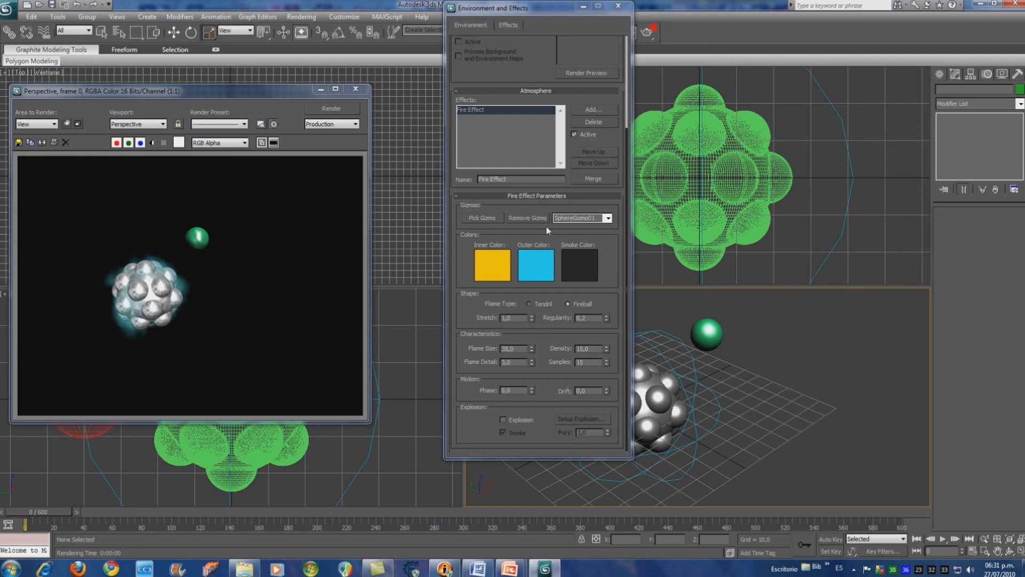
pyautogui.click(354, 89)
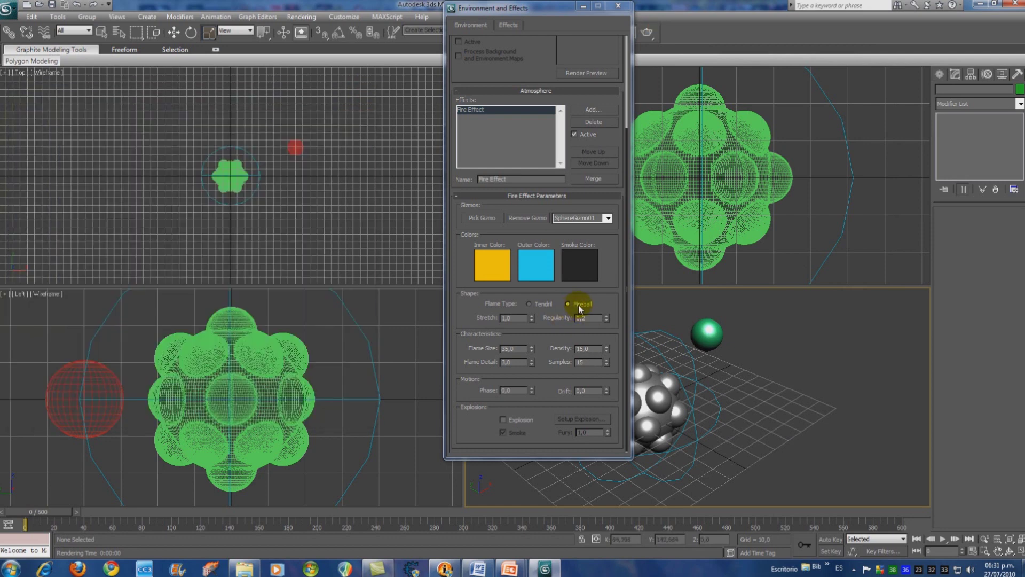
# Step: Compare test renders of the Tendril and Fireball flame types for the Fire Effect
pyautogui.click(544, 304)
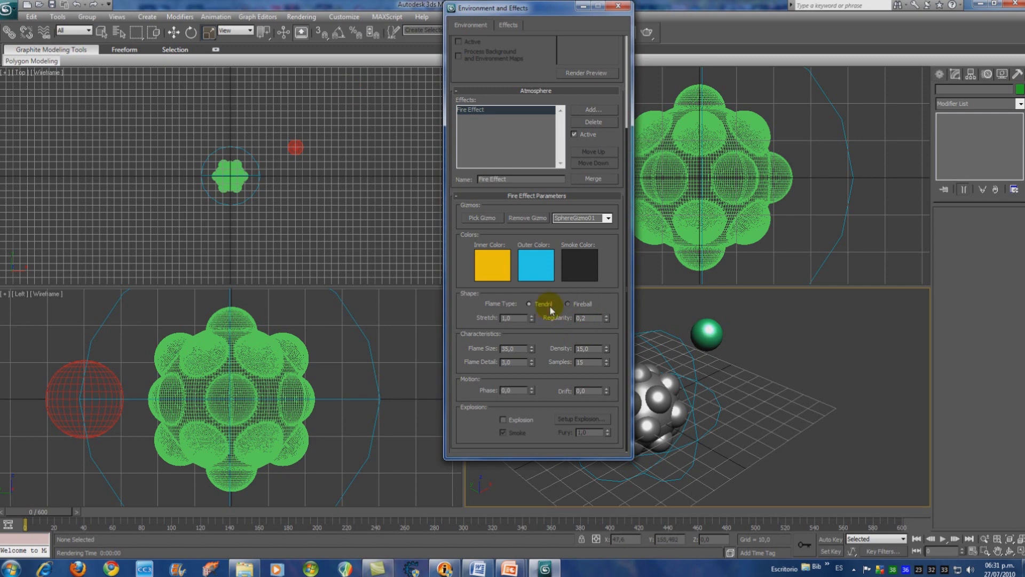
pyautogui.click(646, 32)
pyautogui.click(356, 88)
pyautogui.click(568, 303)
pyautogui.click(647, 32)
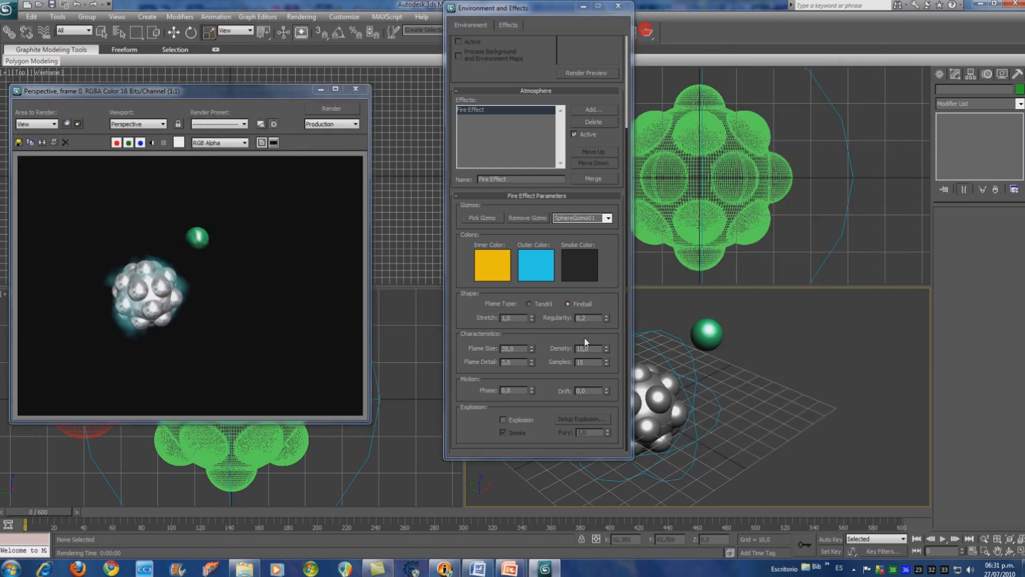
pyautogui.click(355, 88)
# Step: Set the Fire Effect's flame type to Tendril, test-render the perspective view and close the Environment and Effects window
pyautogui.click(529, 303)
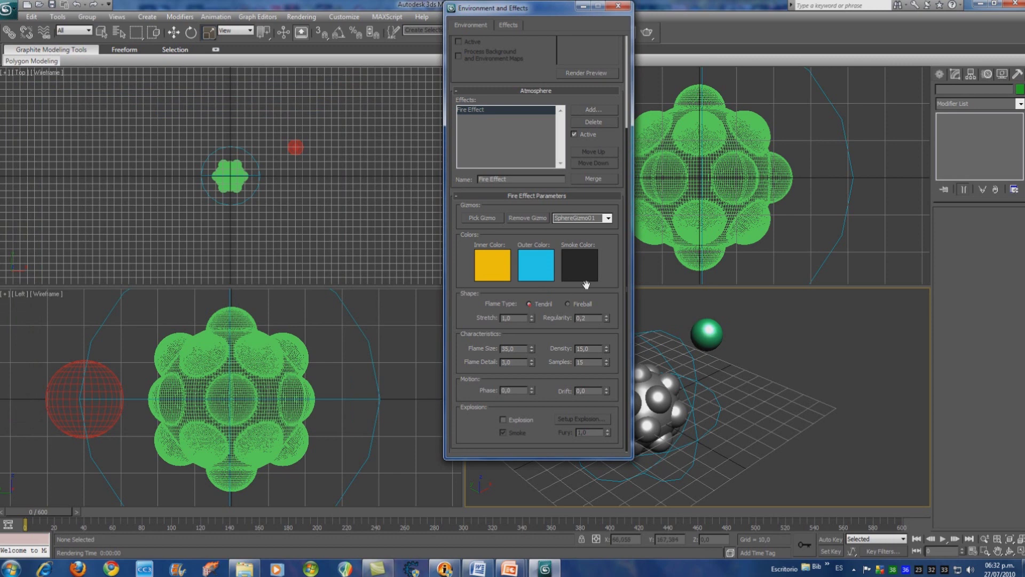
pyautogui.click(647, 32)
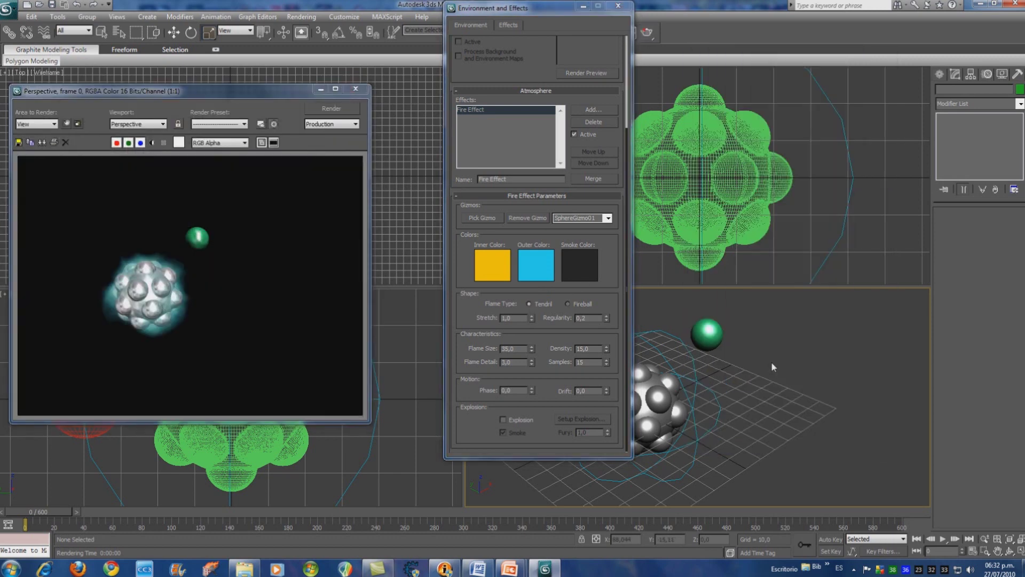
pyautogui.click(356, 88)
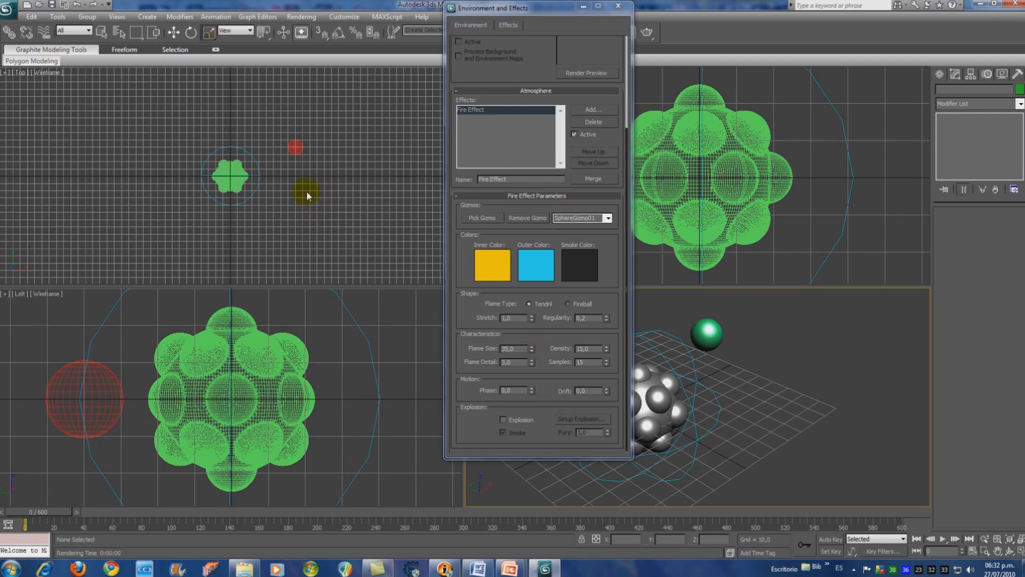
pyautogui.click(618, 6)
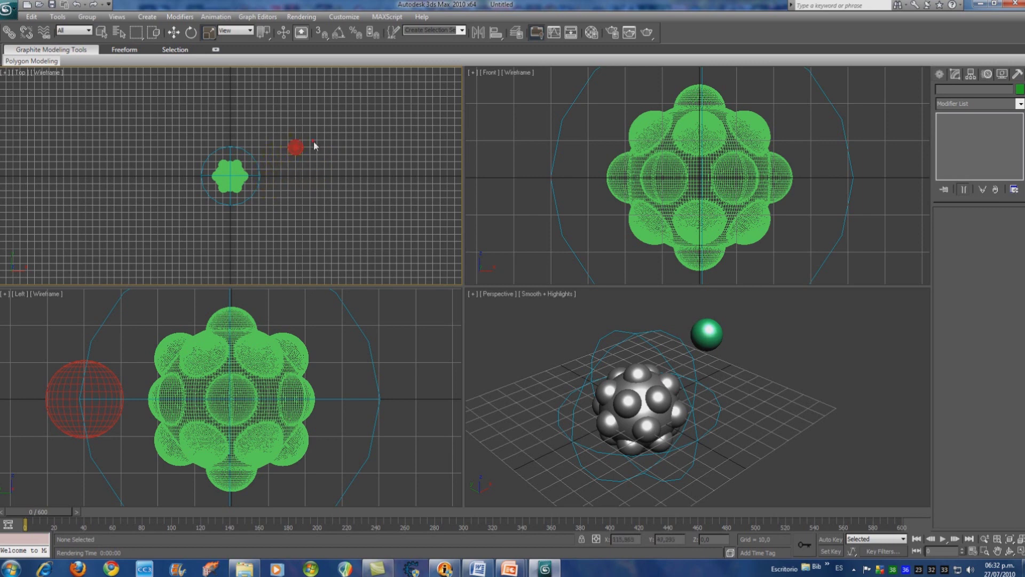
# Step: Create a second SphereGizmo with a radius of about 16 around the small sphere in the Top view and center it on the sphere
pyautogui.click(940, 73)
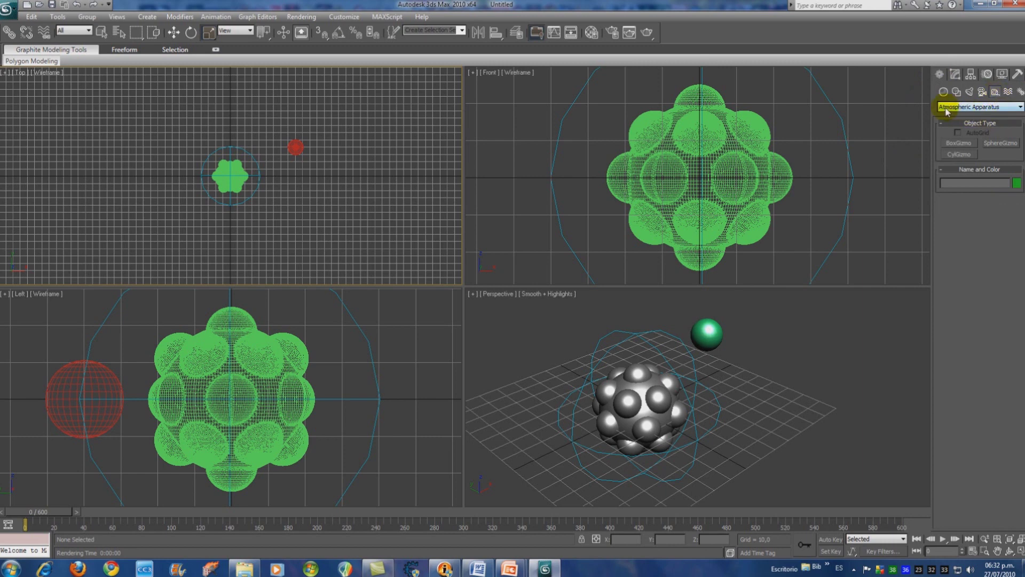
pyautogui.click(1000, 143)
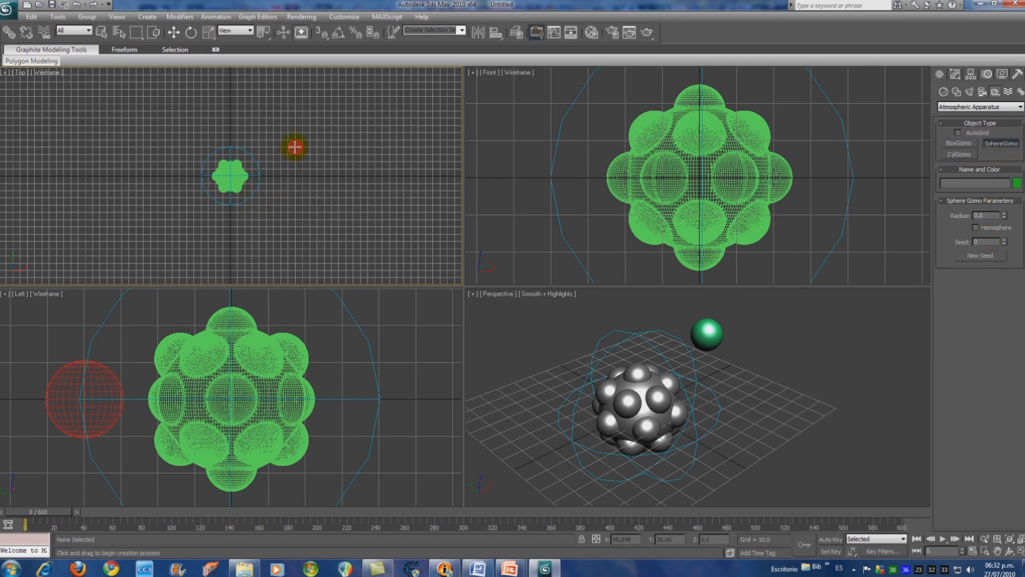
pyautogui.moveTo(295, 146); pyautogui.dragTo(306, 153)
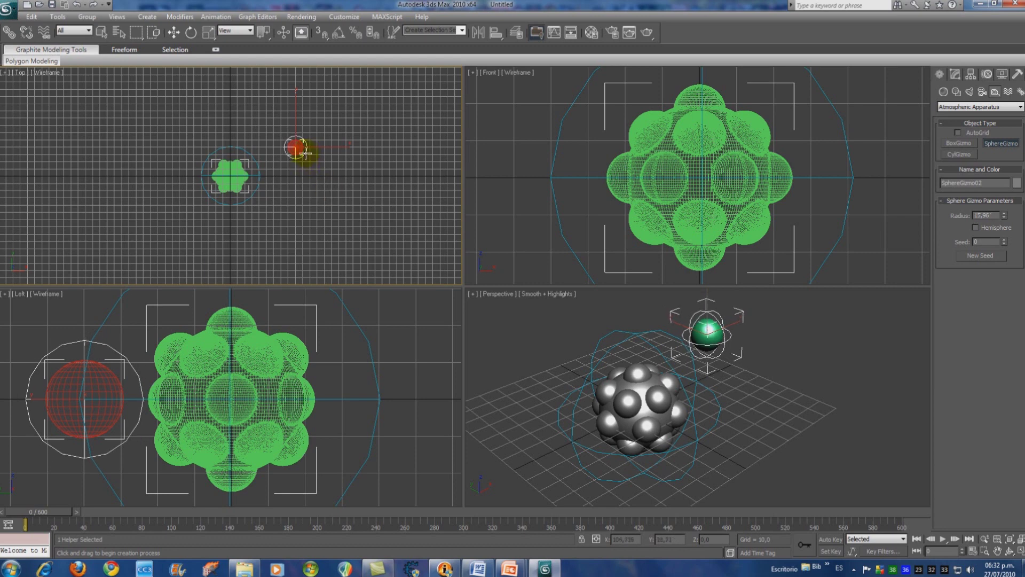
pyautogui.scroll(3, 303, 145)
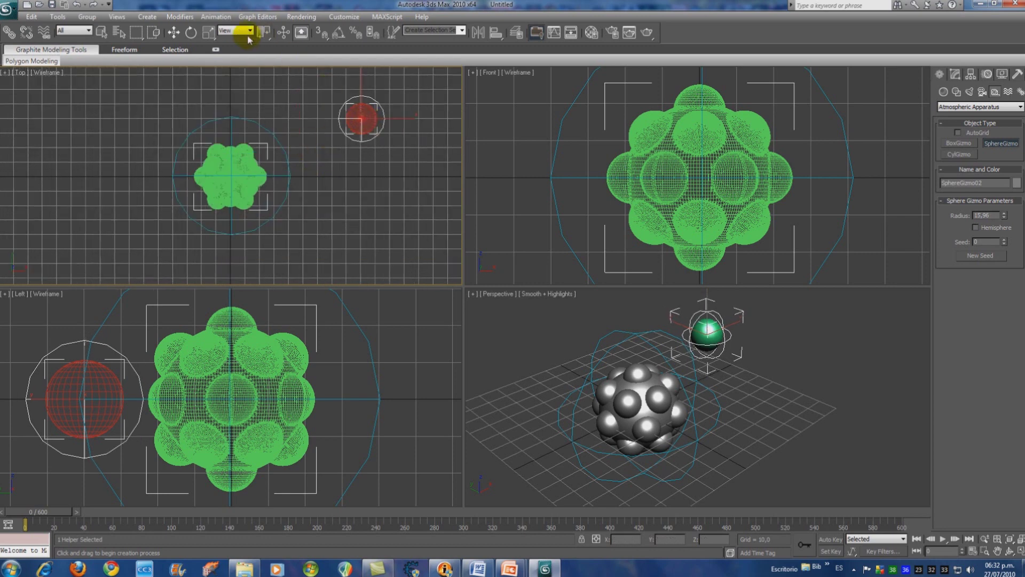
pyautogui.click(174, 33)
pyautogui.moveTo(375, 101); pyautogui.dragTo(374, 100)
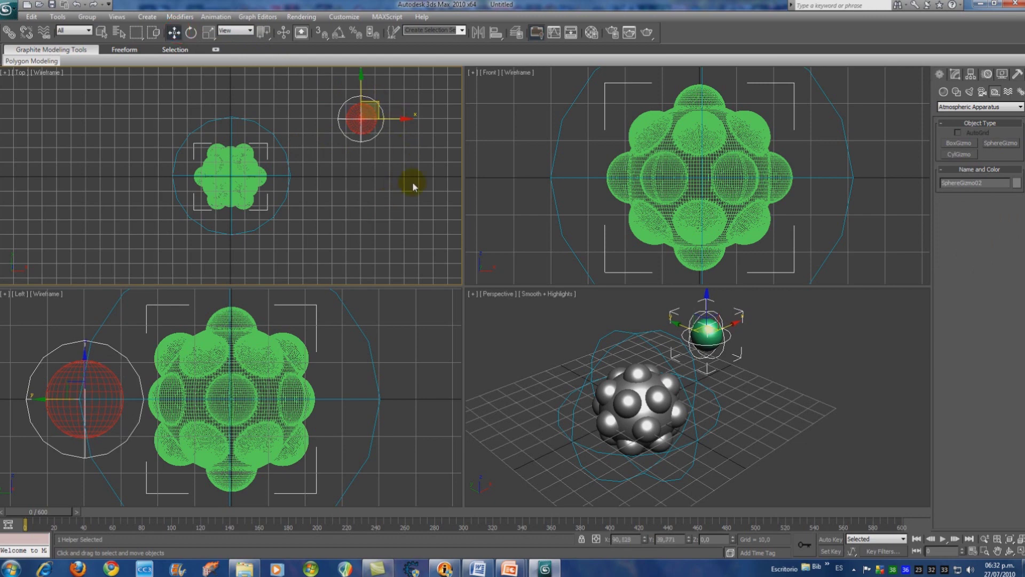
# Step: Add a new Fire Effect atmosphere to the SphereGizmo around the small sphere
pyautogui.click(956, 74)
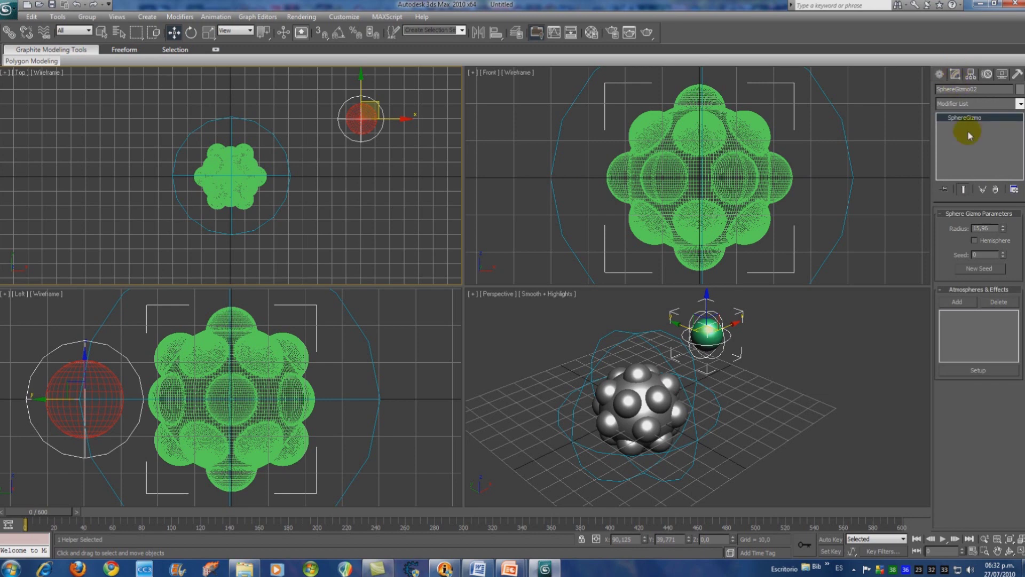
pyautogui.click(957, 301)
pyautogui.click(435, 235)
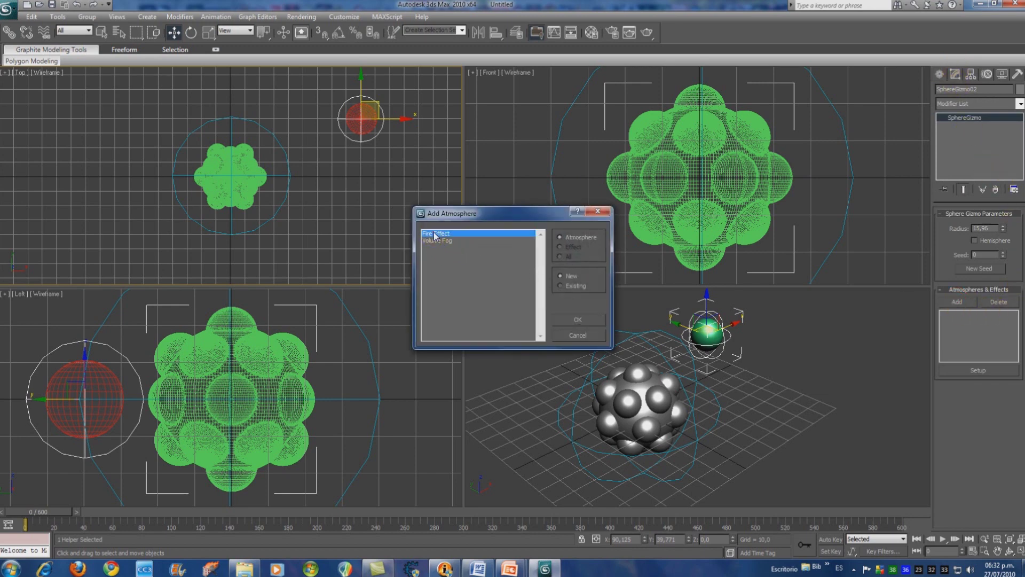
pyautogui.click(578, 319)
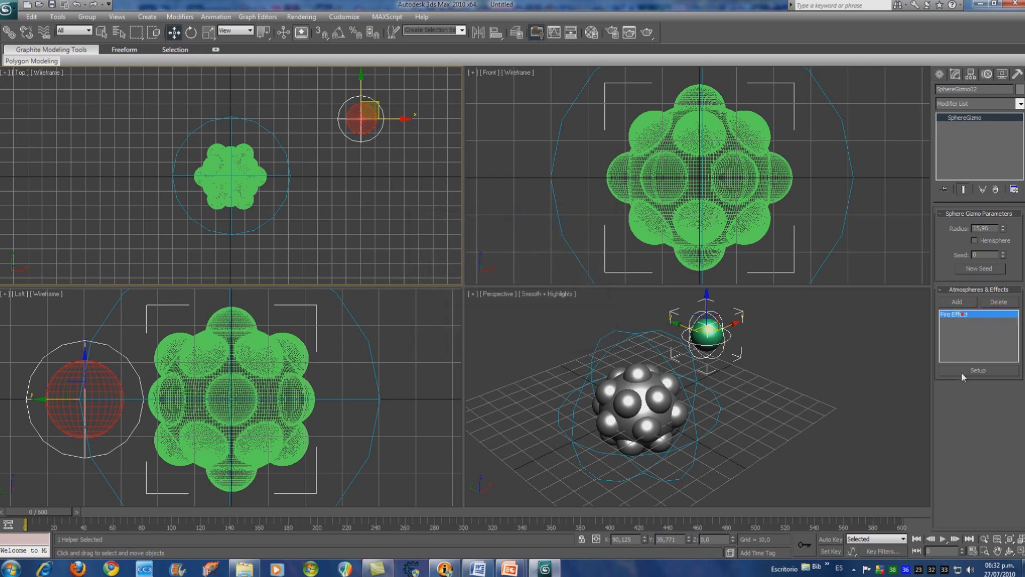
# Step: Open the setup of the small sphere's new Fire Effect and test-render the perspective view
pyautogui.click(979, 370)
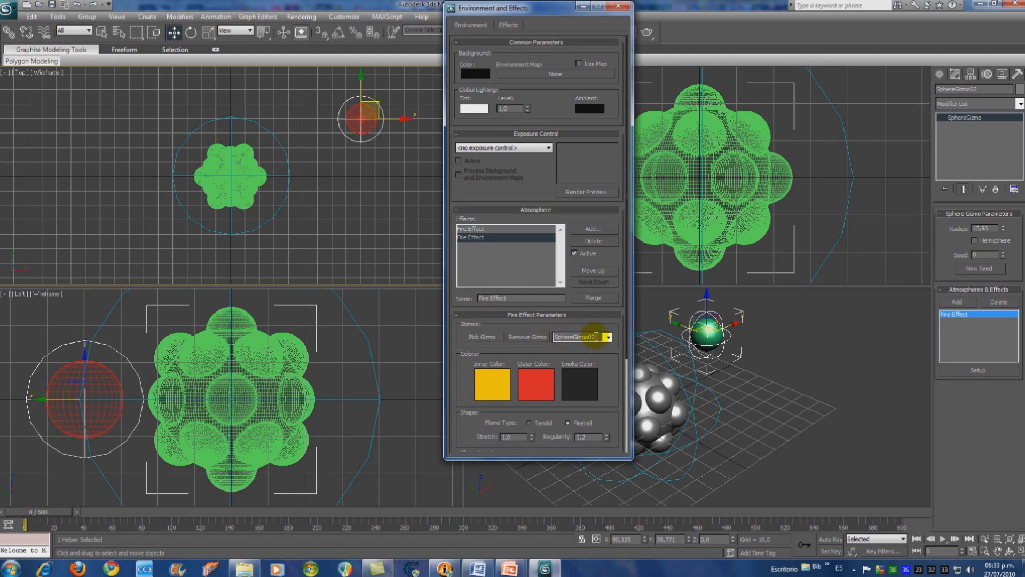
pyautogui.click(480, 335)
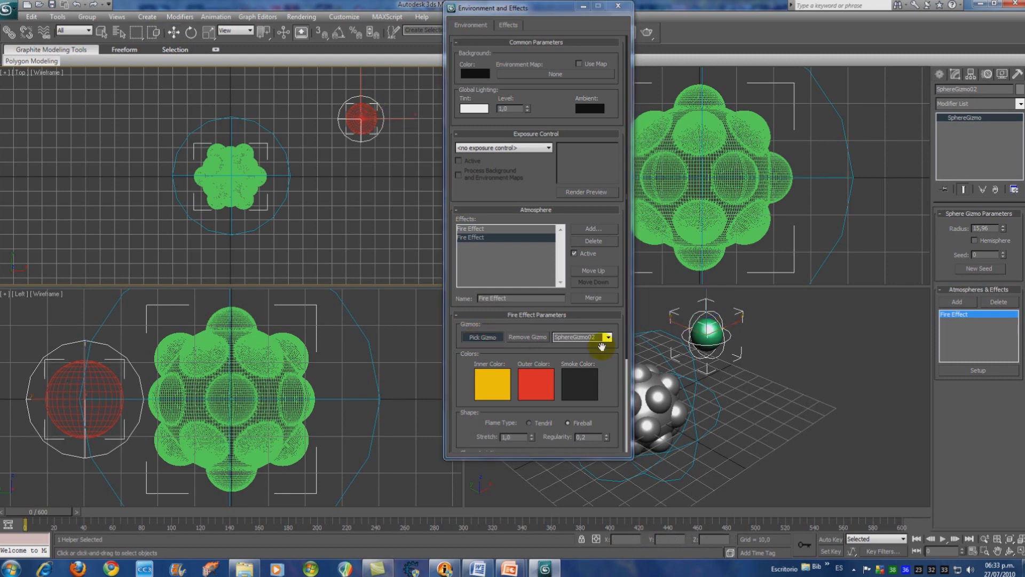
pyautogui.click(757, 316)
pyautogui.hotkey('shift', 'q')
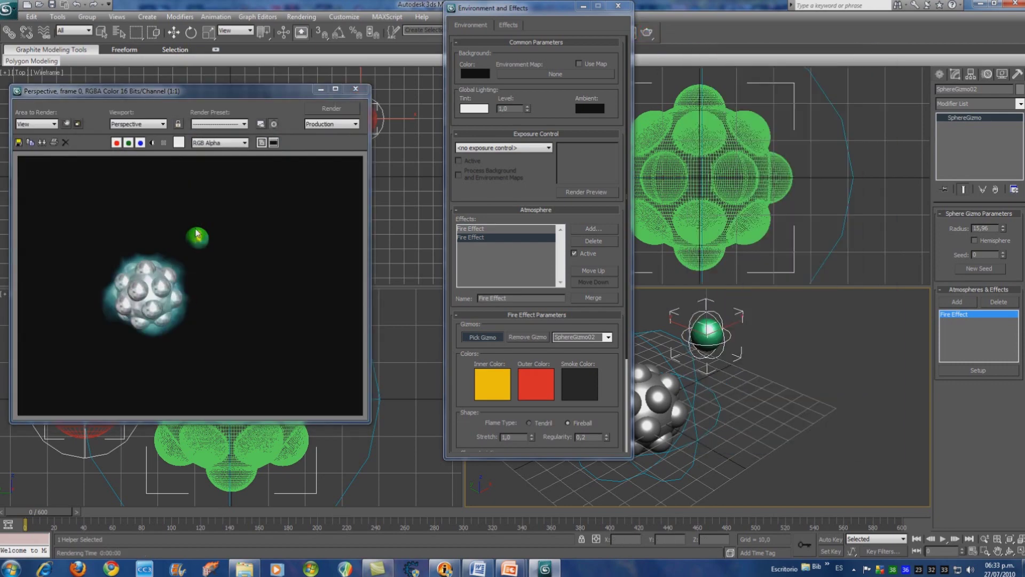
pyautogui.click(356, 89)
# Step: Scale the small sphere's SphereGizmo up uniformly to about 131% in the Top view and test-render the perspective view
pyautogui.press('r')
pyautogui.click(367, 109)
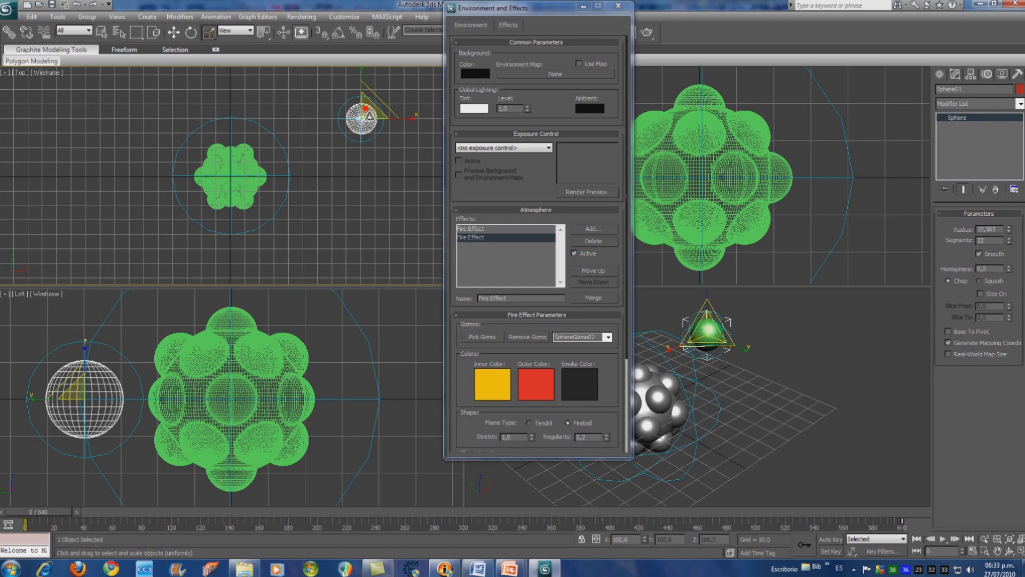
pyautogui.click(382, 166)
pyautogui.moveTo(375, 106); pyautogui.dragTo(390, 95)
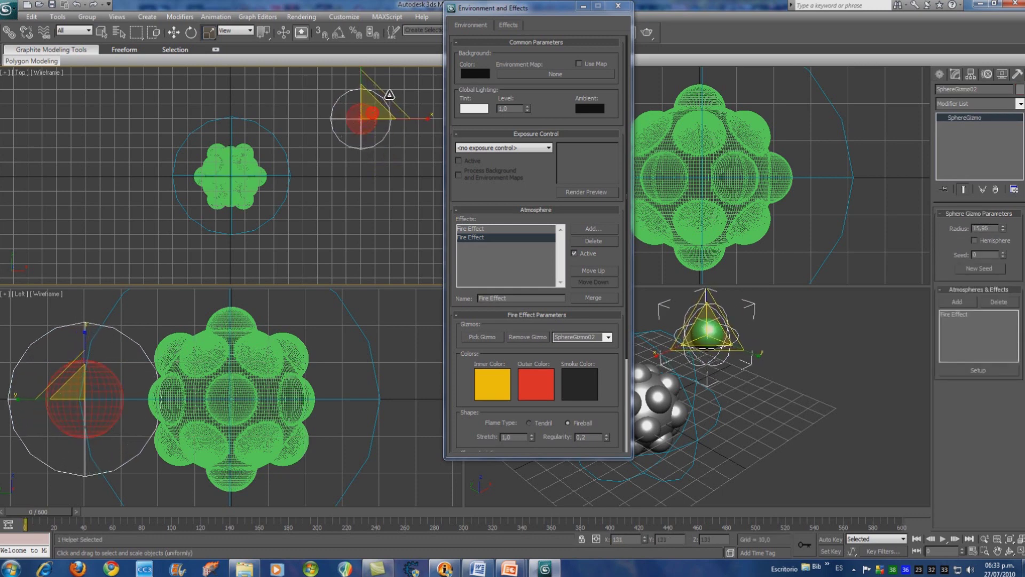
pyautogui.click(835, 334)
pyautogui.click(647, 32)
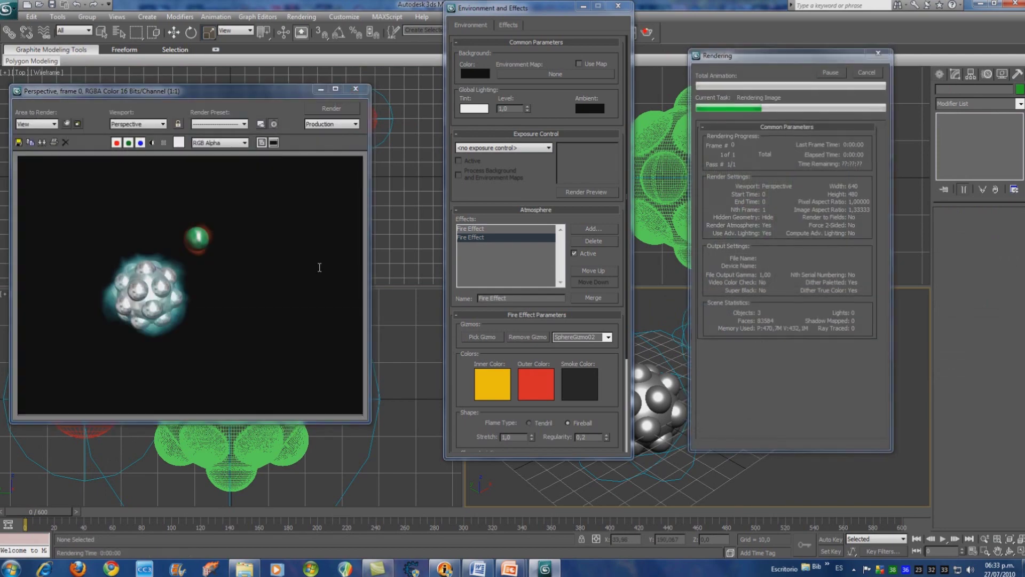
pyautogui.click(355, 90)
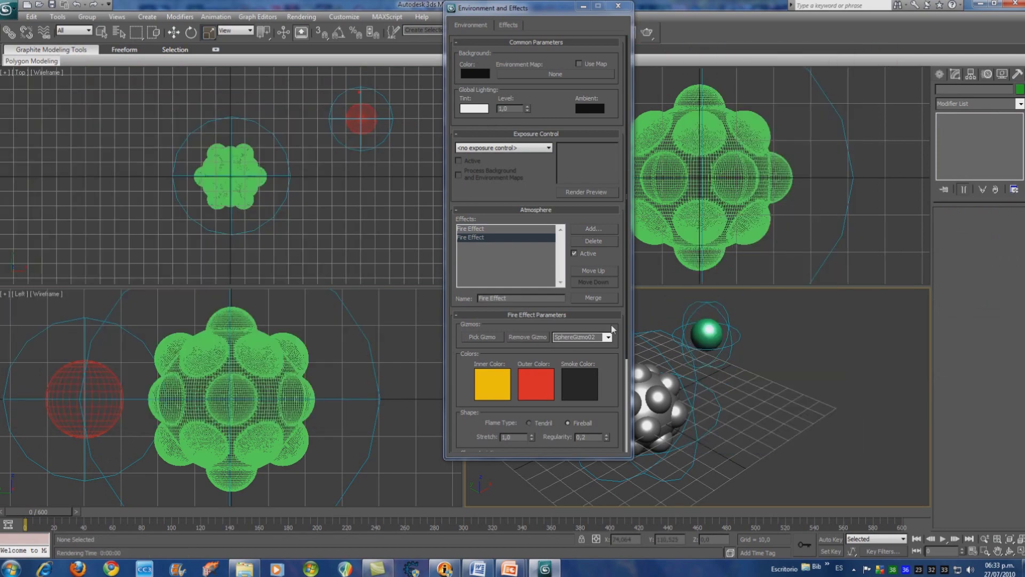
# Step: Set the flame type of the small sphere's Fire Effect to Tendril and test-render the perspective view
pyautogui.moveTo(586, 350); pyautogui.dragTo(586, 231)
pyautogui.click(529, 303)
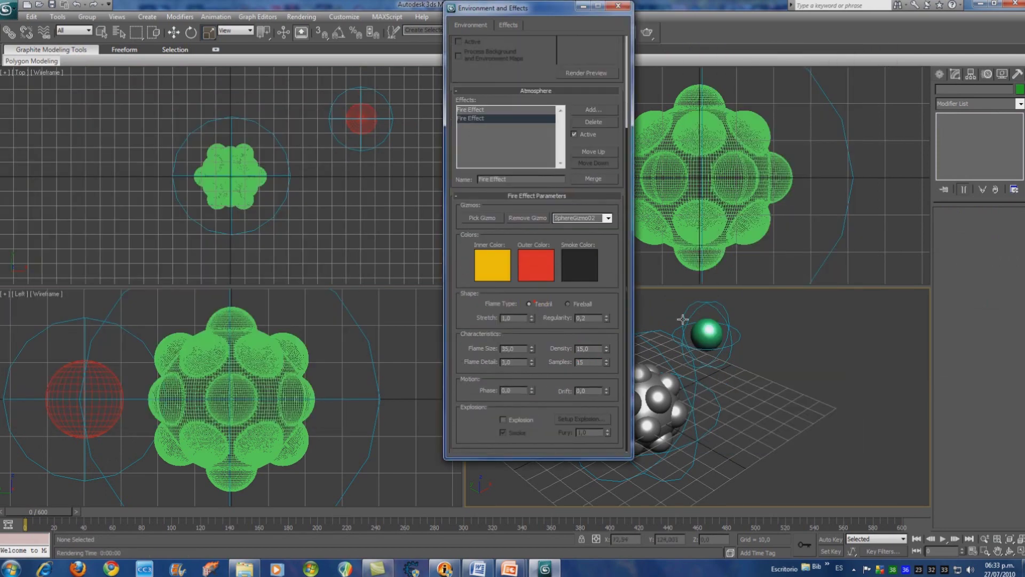
pyautogui.click(646, 32)
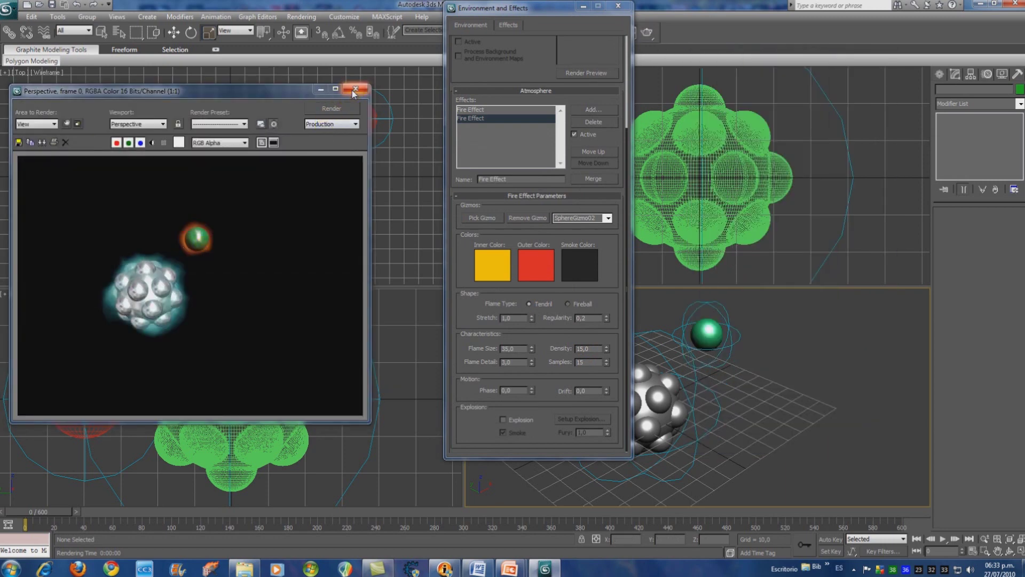
pyautogui.click(355, 89)
# Step: Set the outer color of the small sphere's Fire Effect to green and test-render the perspective view
pyautogui.click(536, 265)
pyautogui.click(240, 86)
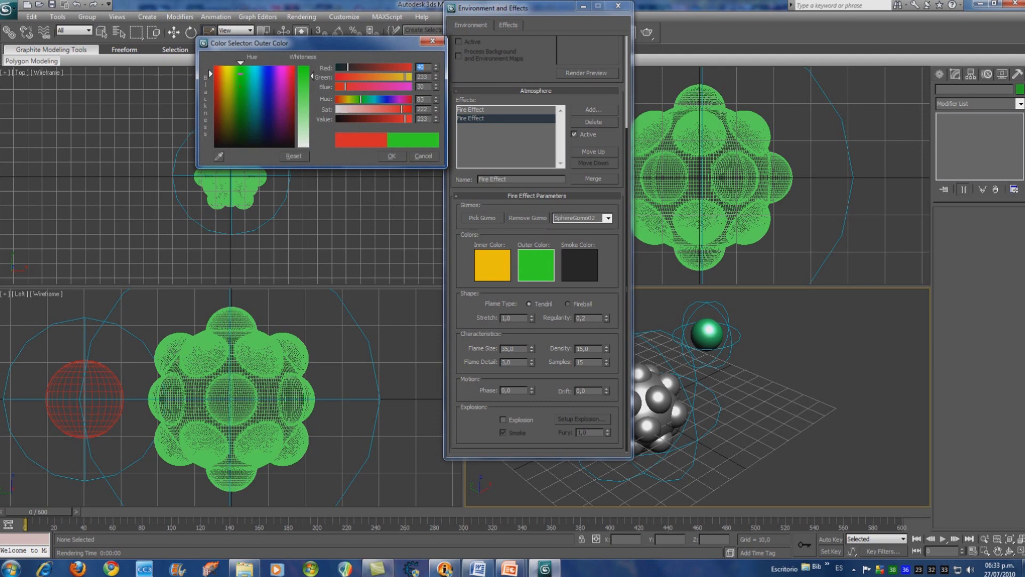
pyautogui.click(391, 156)
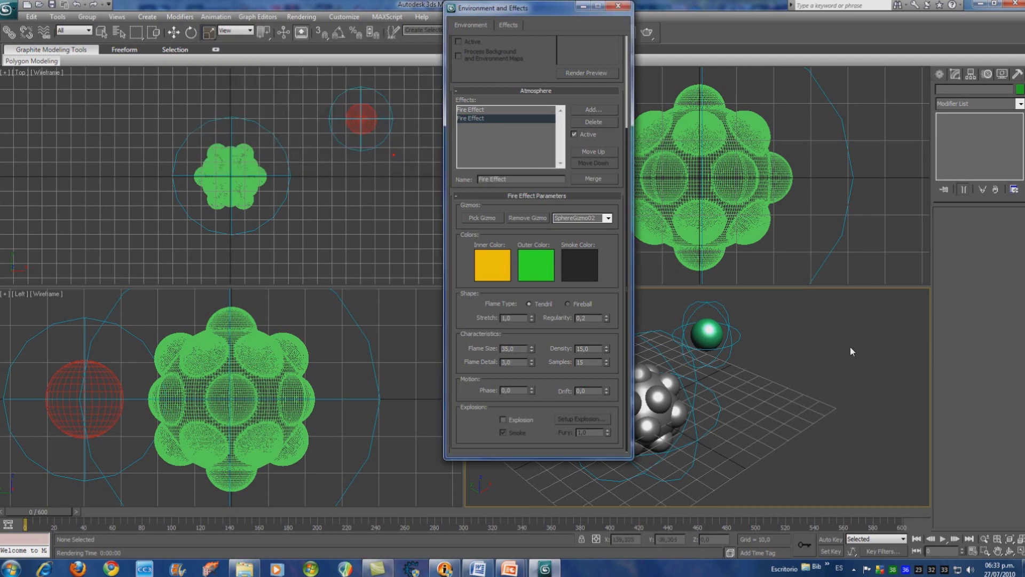
pyautogui.click(649, 33)
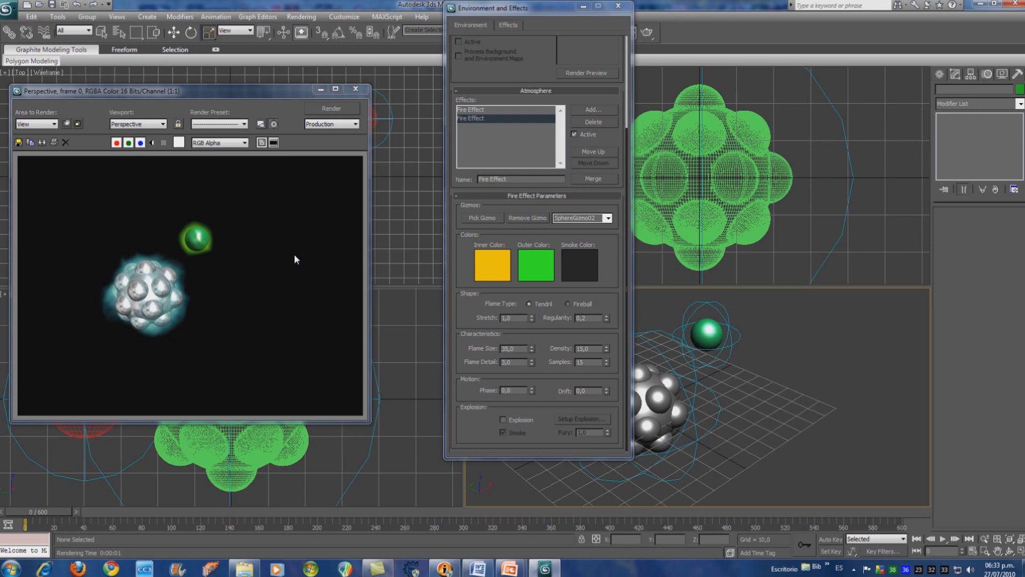
pyautogui.click(355, 88)
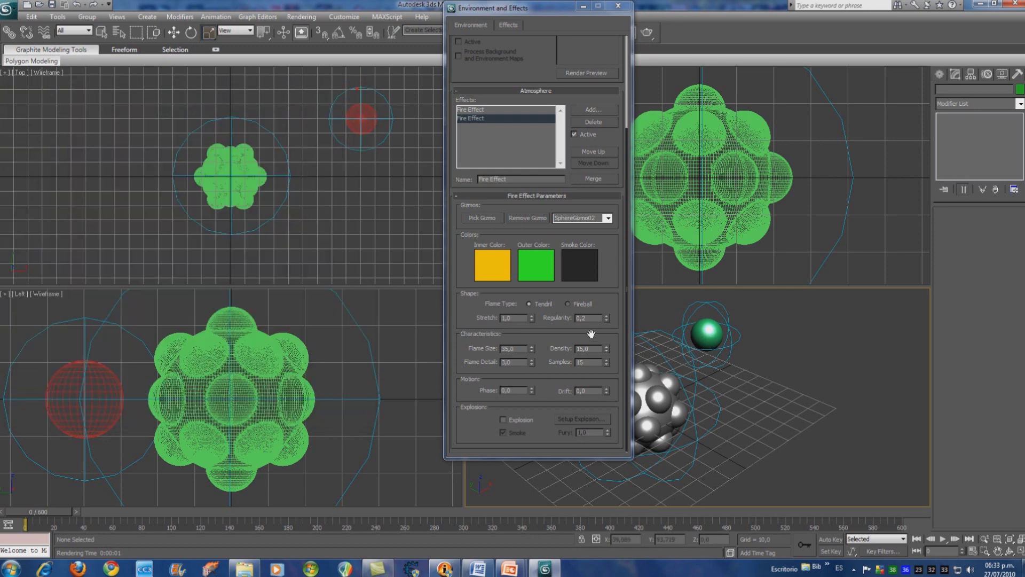
# Step: Try a higher Stretch value for the small sphere's Fire Effect in a test render of the perspective view
pyautogui.moveTo(574, 334)
pyautogui.mouseDown()
pyautogui.moveTo(571, 309)
pyautogui.moveTo(532, 312)
pyautogui.mouseUp()
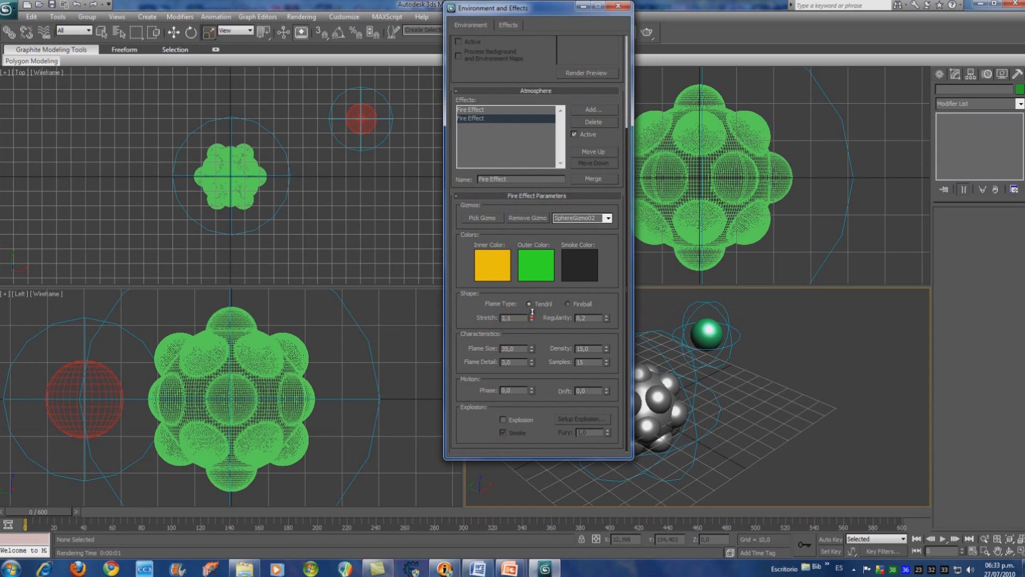
pyautogui.hotkey('shift', 'q')
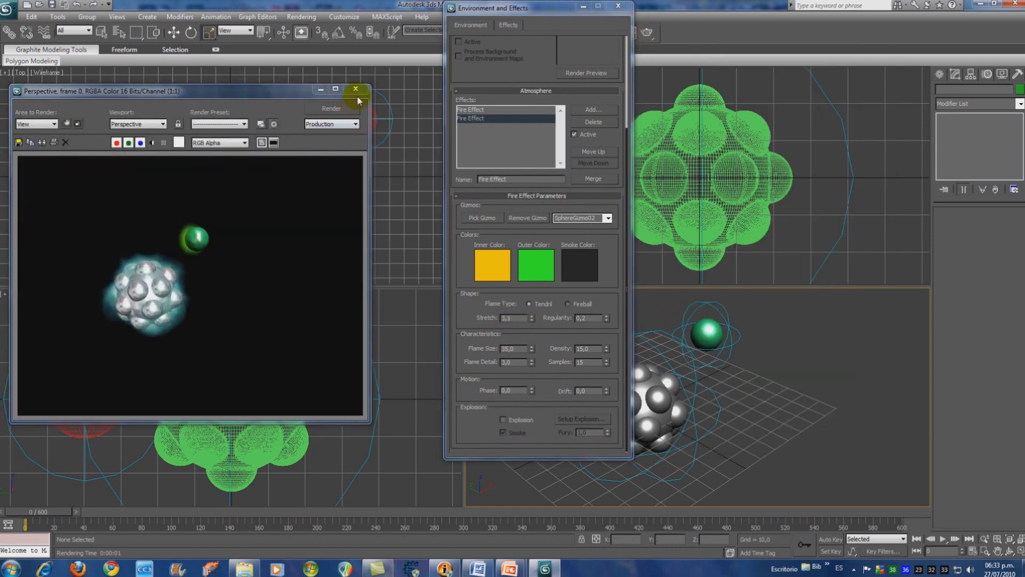
pyautogui.click(355, 90)
# Step: Set the Stretch of the small sphere's Fire Effect back to 1,0 and test-render the perspective view
pyautogui.doubleClick(517, 317)
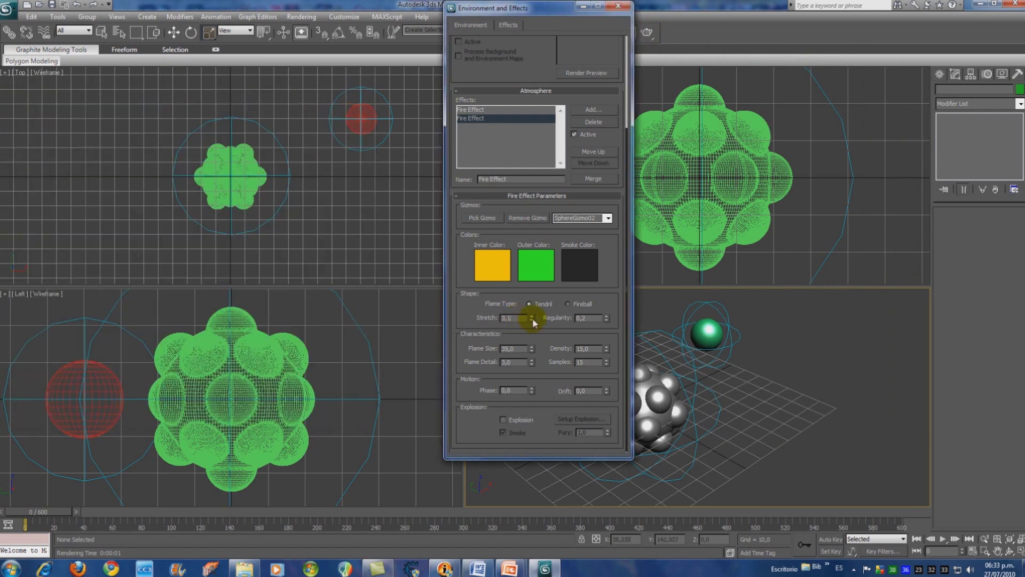
pyautogui.moveTo(531, 319); pyautogui.dragTo(533, 330)
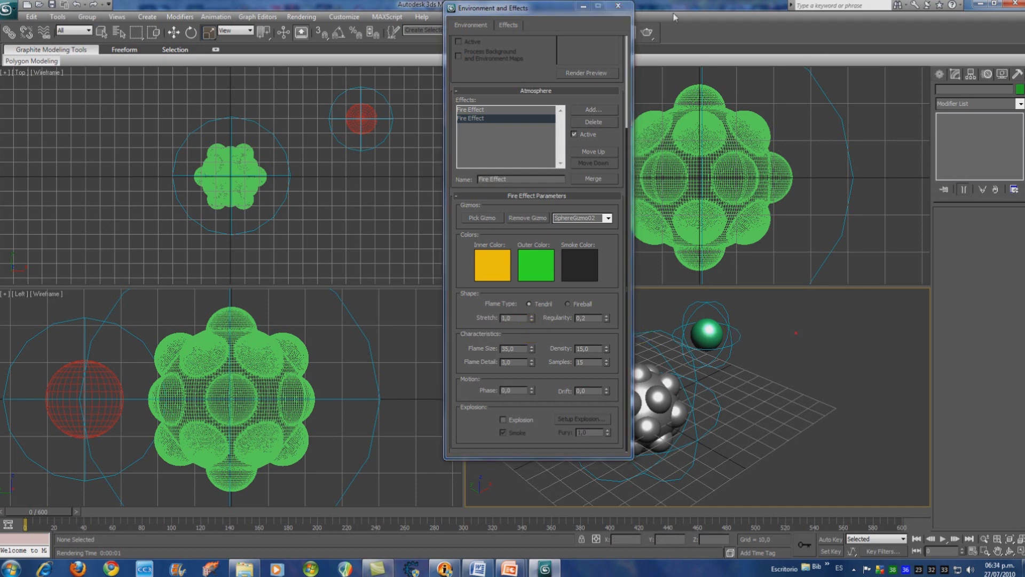
pyautogui.click(647, 32)
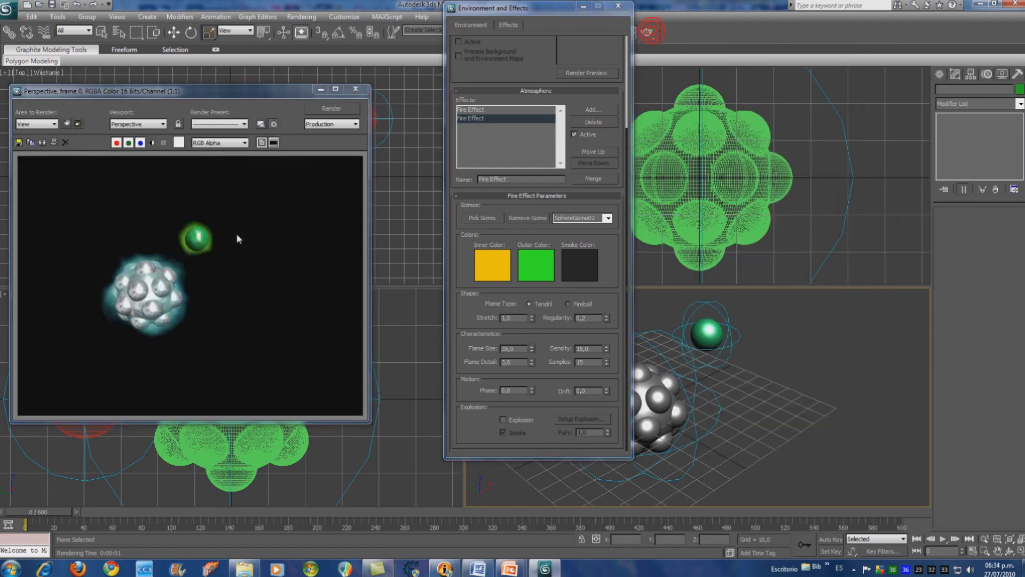